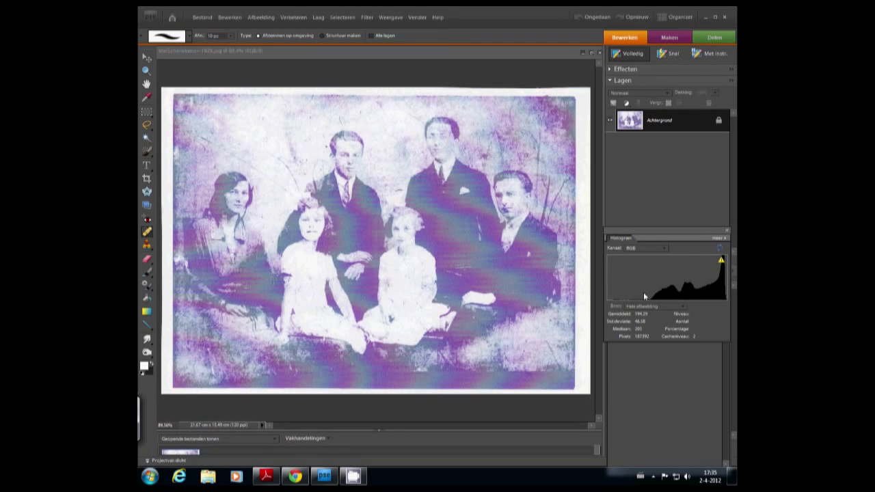
Apply the automatic correction of the Levels (Niveaus) adjustment to the faded family photo
mouse_move(643, 296)
mouse_move(673, 301)
left_click(289, 21)
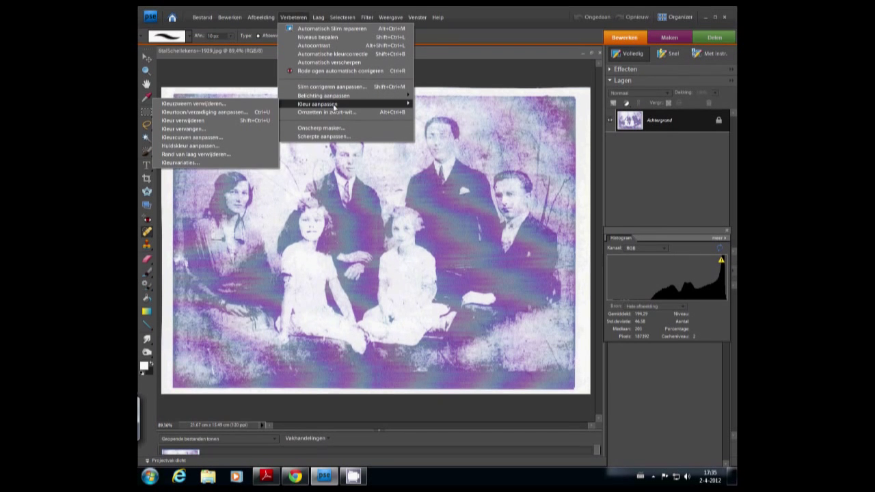
mouse_move(338, 96)
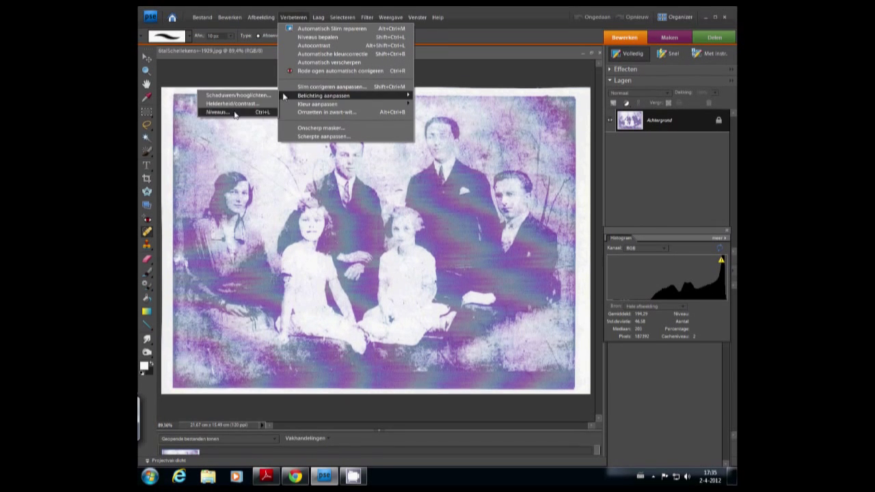
left_click(246, 110)
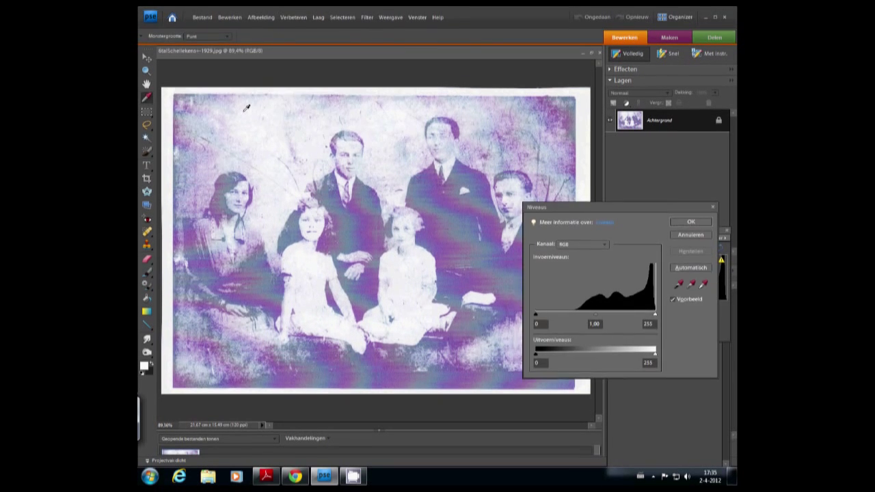
left_click(692, 268)
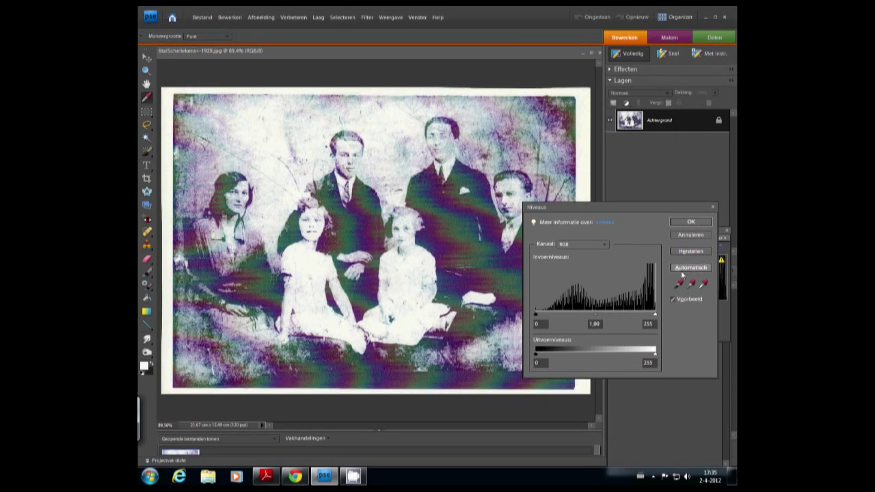
left_click(691, 221)
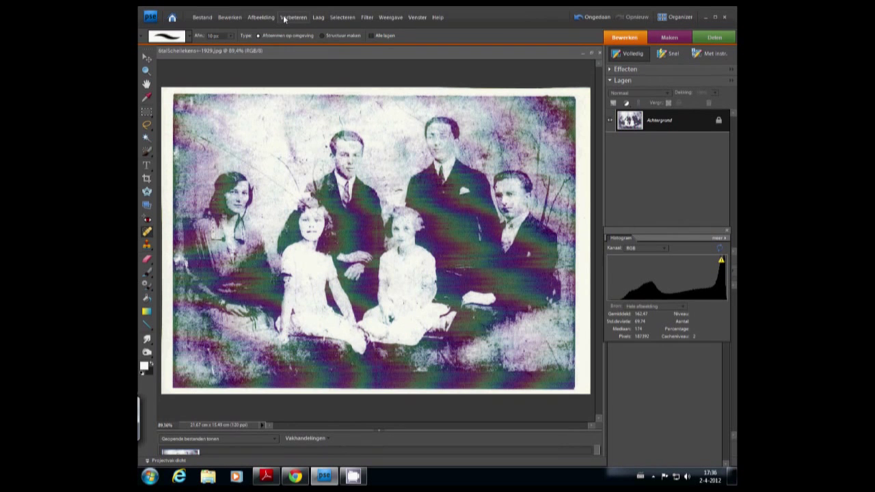
Convert the photo to black and white using the Portretfoto's style
left_click(260, 18)
mouse_move(262, 30)
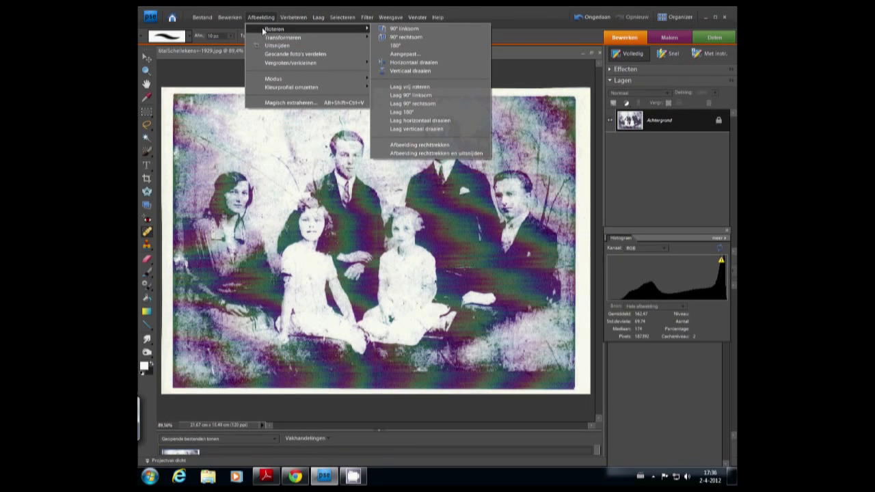
mouse_move(290, 88)
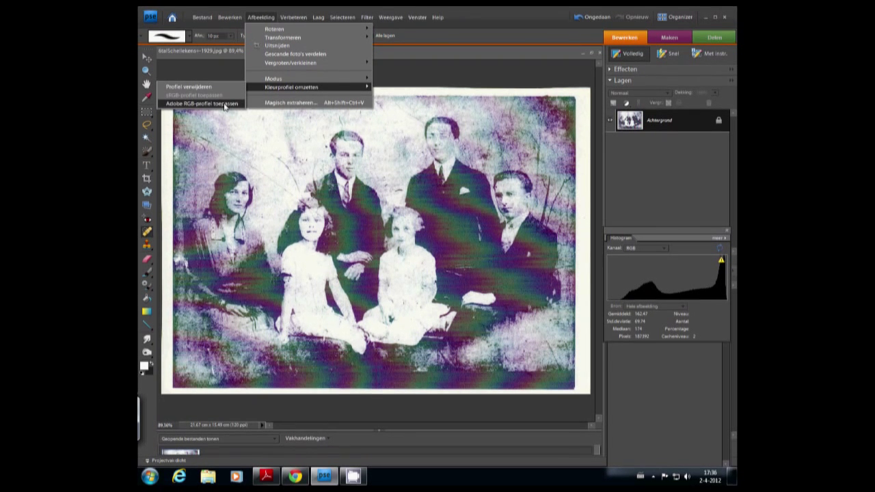
mouse_move(293, 17)
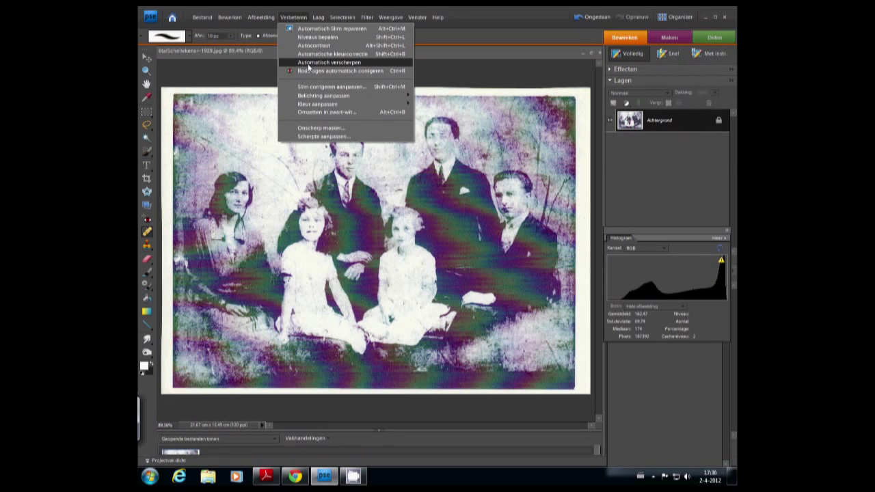
left_click(325, 112)
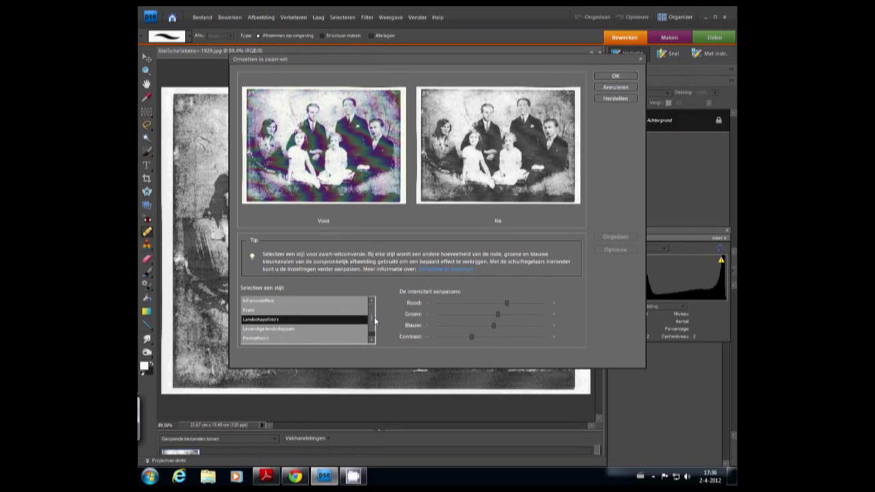
left_click(267, 340)
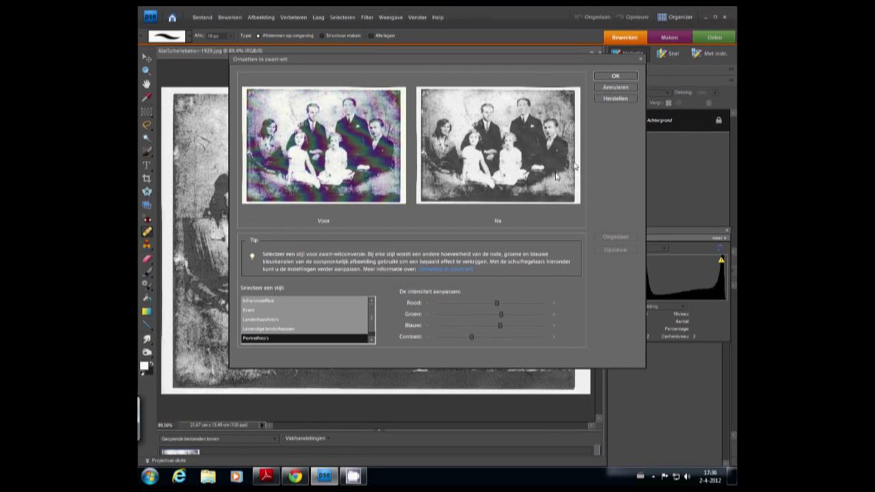
left_click(615, 76)
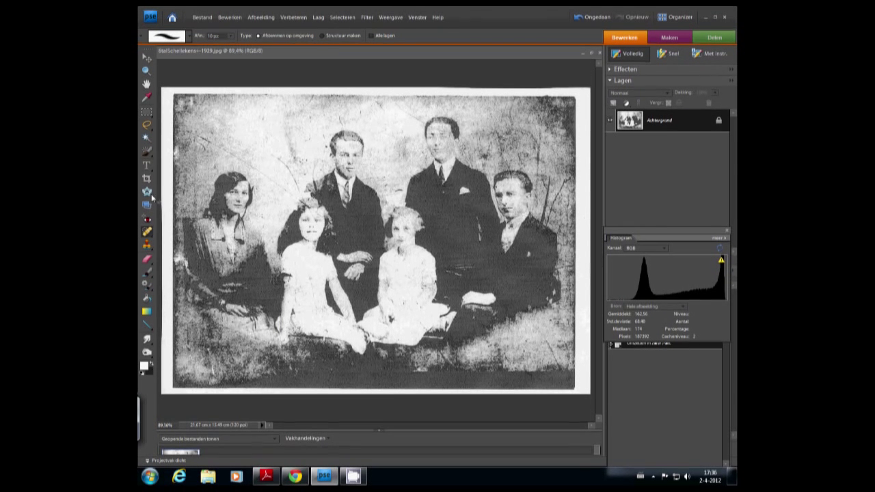
Switch to the Healing Brush (Retoucheerpenseel) and check its brush settings
left_click(145, 237)
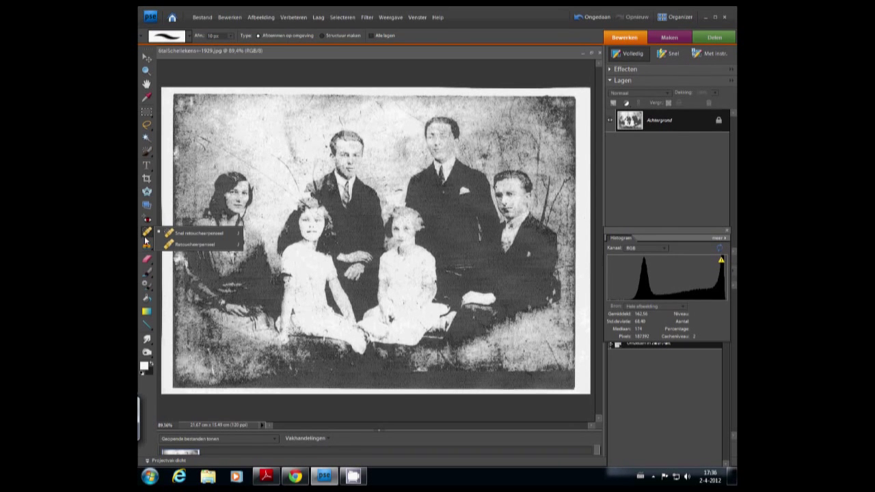
left_click(194, 244)
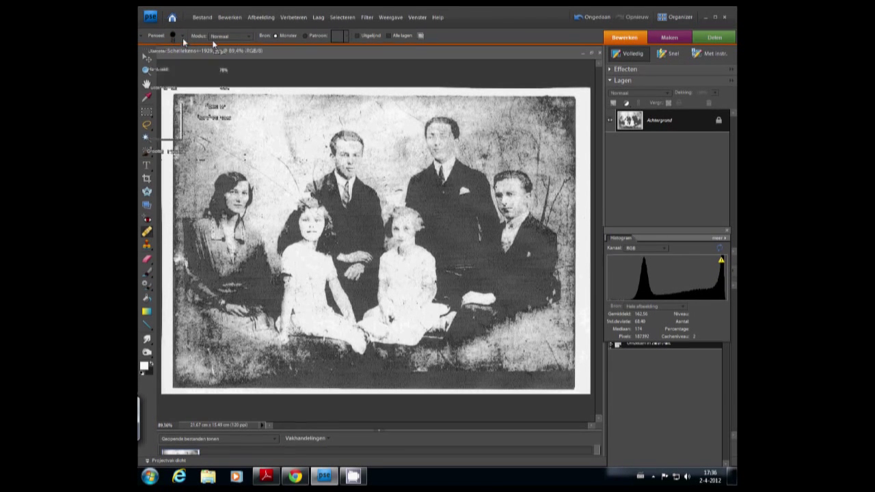
left_click(182, 37)
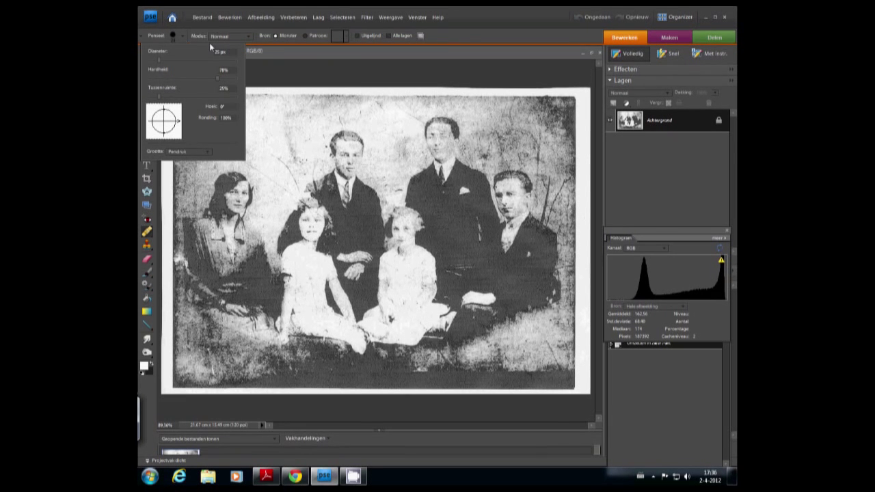
left_click(183, 37)
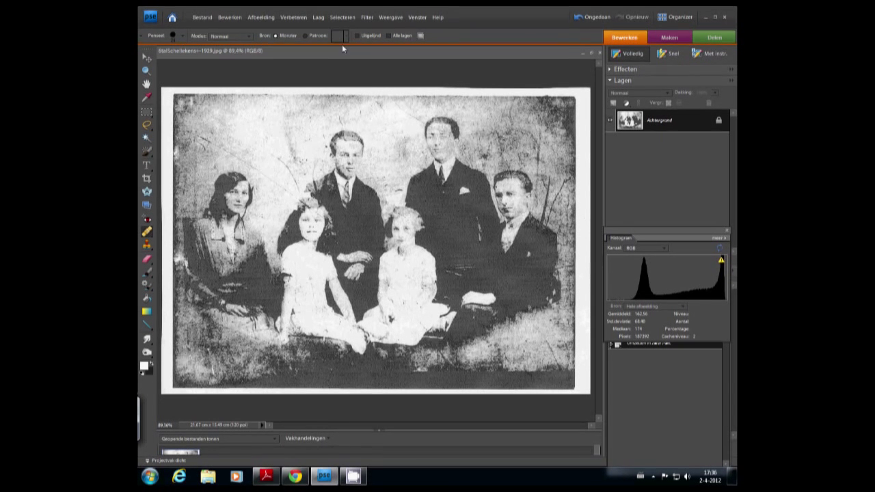
Try to heal the scratch in the background above the seated woman without defining a source point
left_click(204, 141)
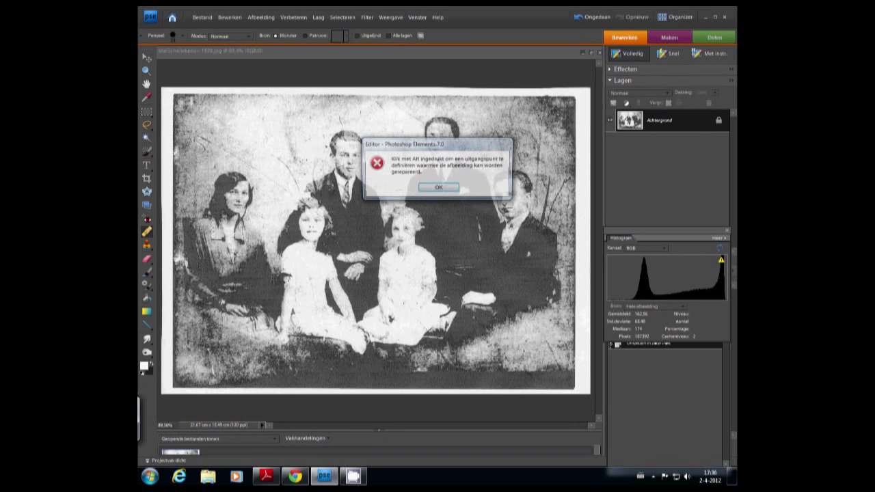
key("Return")
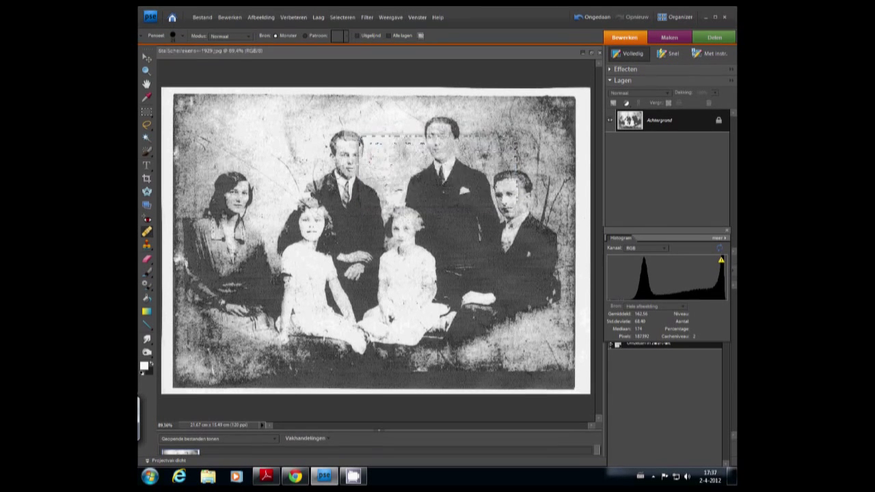
left_click(431, 188)
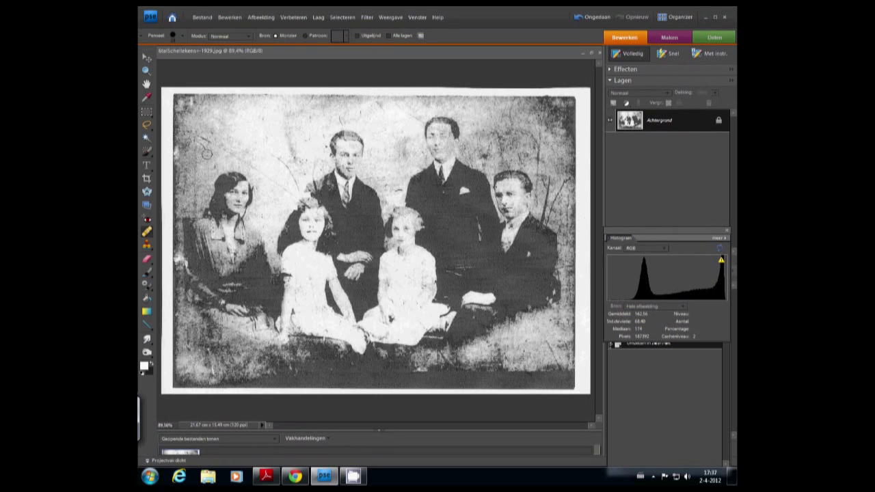
left_click(207, 155)
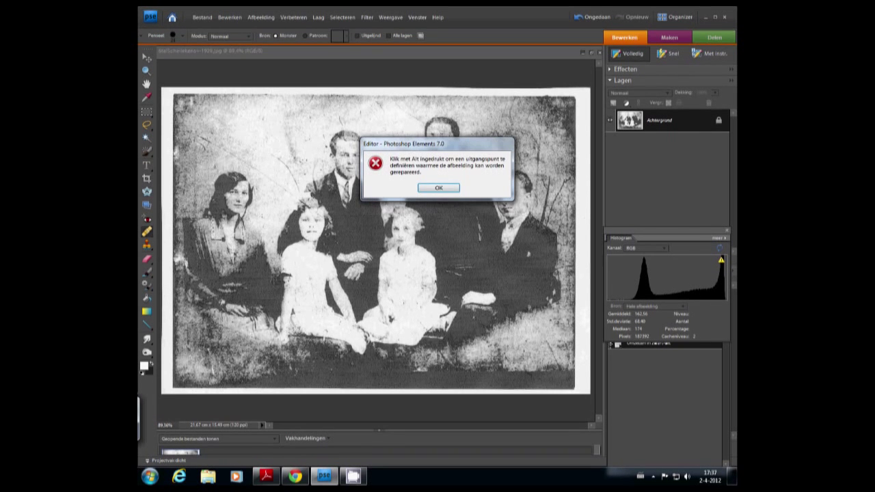
left_click(437, 189)
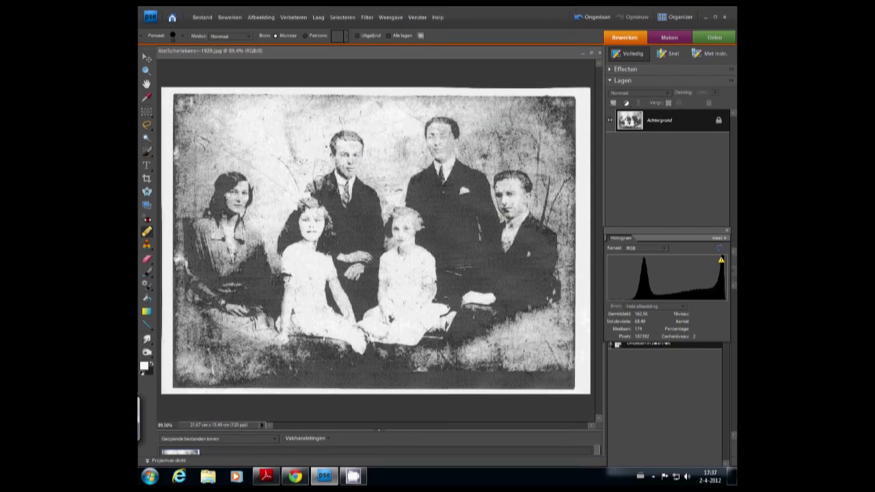
Sample the background above the seated woman and heal the long scratch between her and the left standing man
left_click(208, 127, "alt")
left_click(294, 192)
left_click(261, 168)
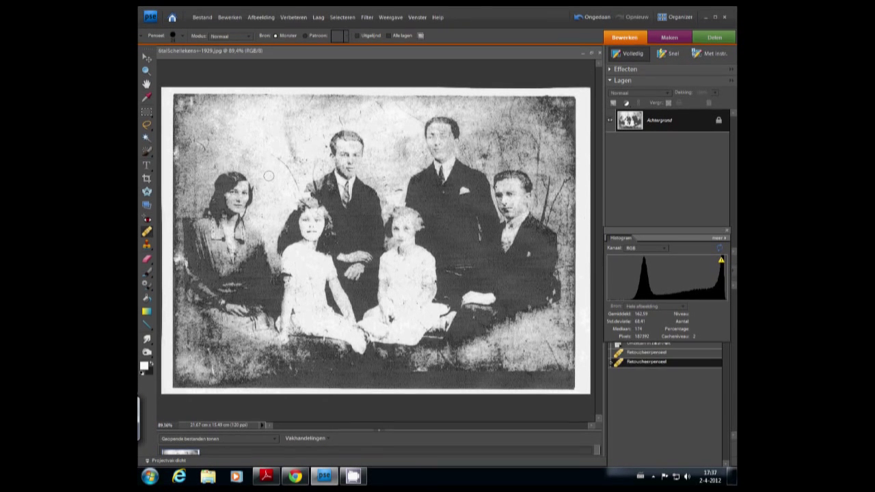
left_click_drag(269, 157, 299, 186)
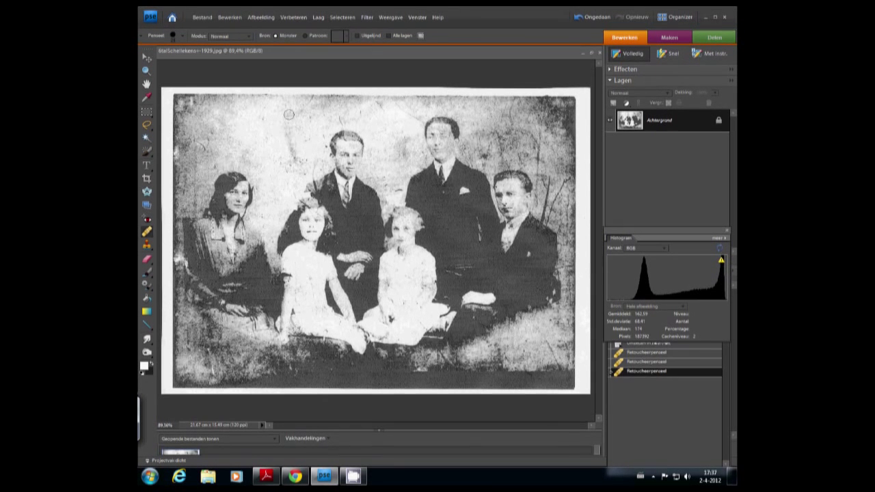
left_click(294, 111)
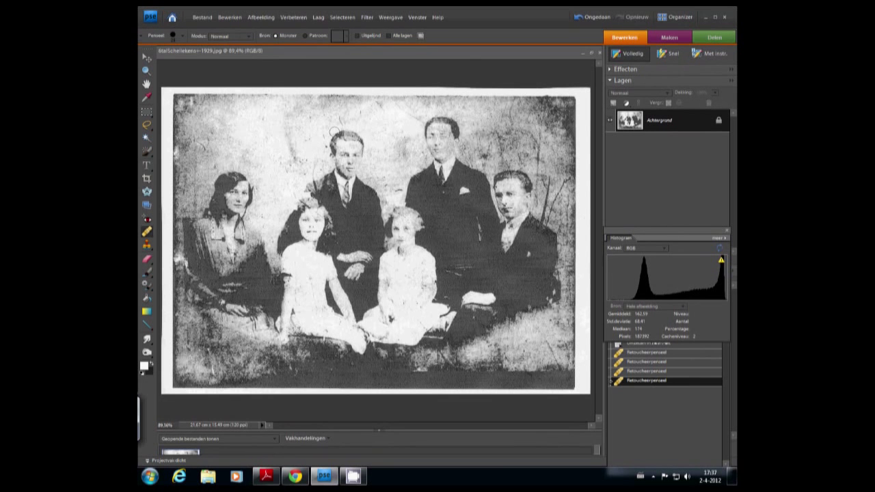
left_click_drag(334, 131, 335, 131)
Sample the background above the left standing man's head and heal the line running towards the other standing man
left_click(331, 114, "alt")
left_click(362, 109)
left_click(363, 109)
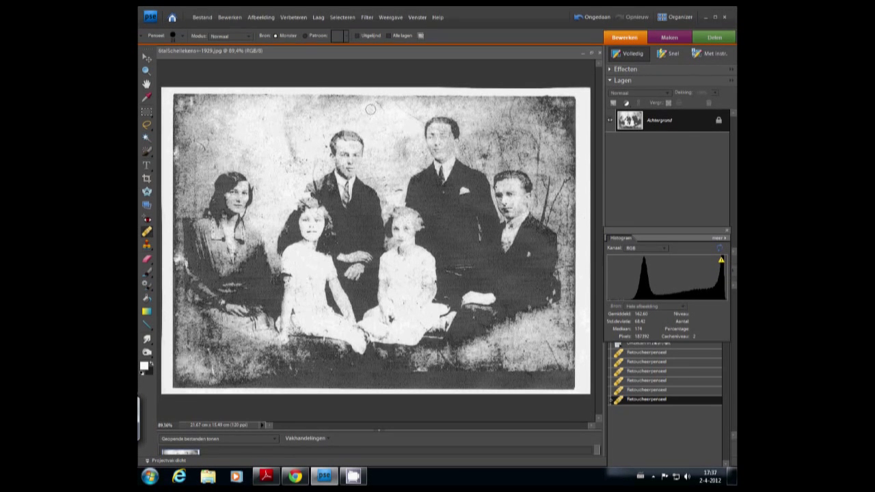
left_click(373, 112)
key("ctrl+z")
Resample the background beside the left standing man and heal the remaining spots between him and the seated woman
left_click(305, 130, "alt")
left_click(288, 150)
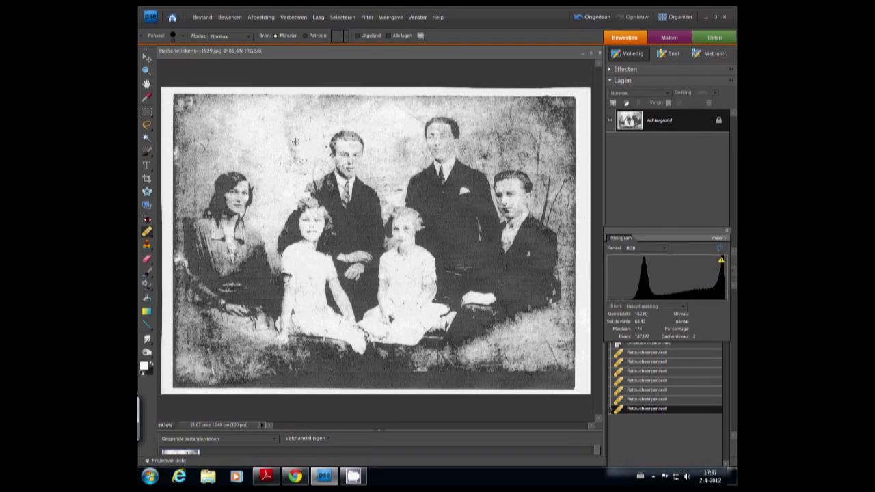
left_click(323, 135)
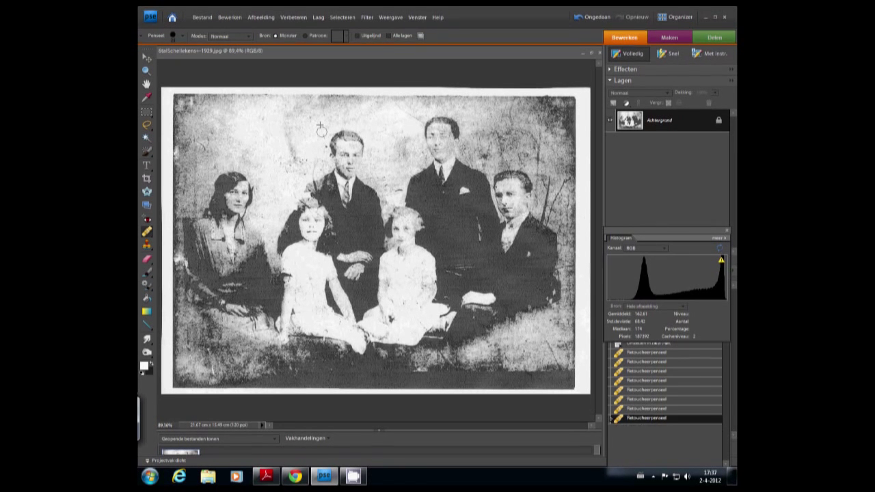
left_click(322, 131)
left_click(267, 137)
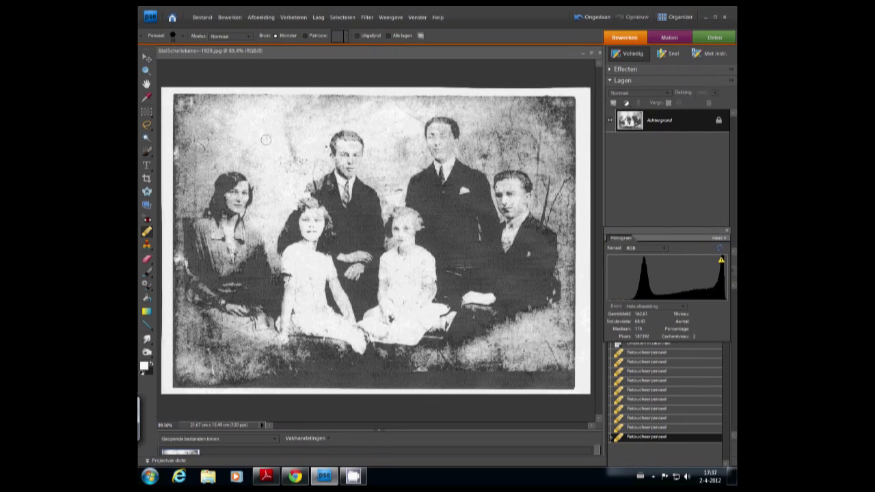
left_click(301, 161)
left_click(299, 163)
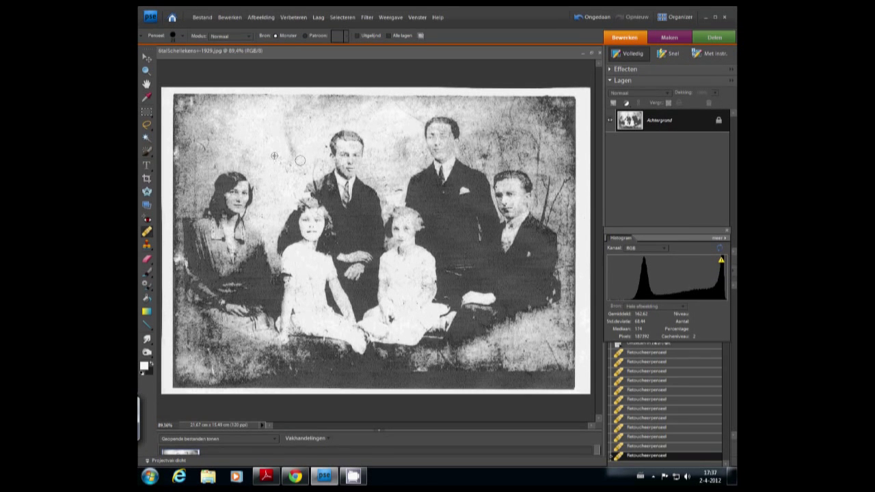
left_click(302, 162)
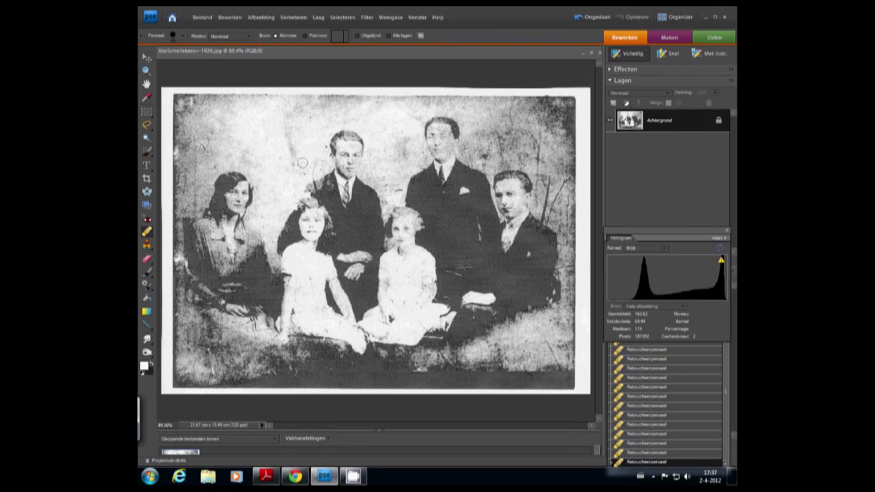
Sample the background beside the right standing man and heal the scratches above the seated man
left_click(493, 116, "alt")
mouse_move(513, 121)
left_mouse_down()
mouse_move(512, 114)
mouse_move(501, 159)
left_mouse_up()
left_click(513, 103)
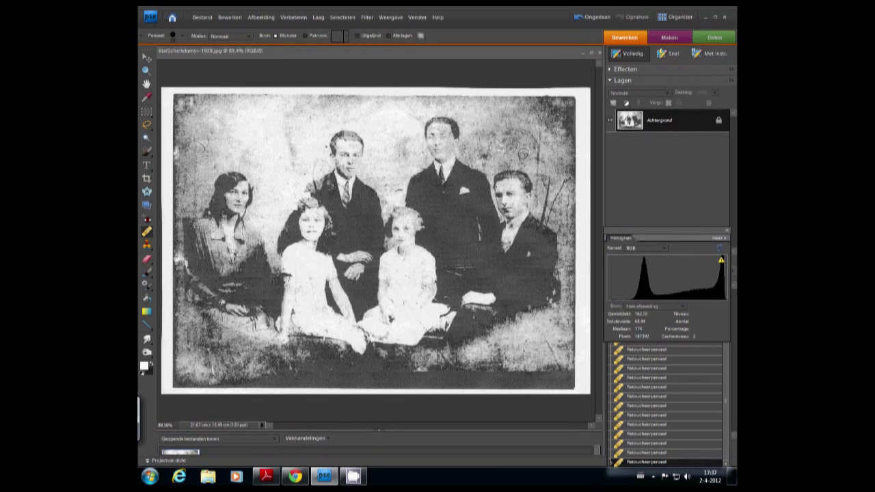
left_click(510, 160)
mouse_move(514, 127)
left_mouse_down()
mouse_move(538, 145)
mouse_move(538, 165)
left_mouse_up()
left_click(553, 157, "alt")
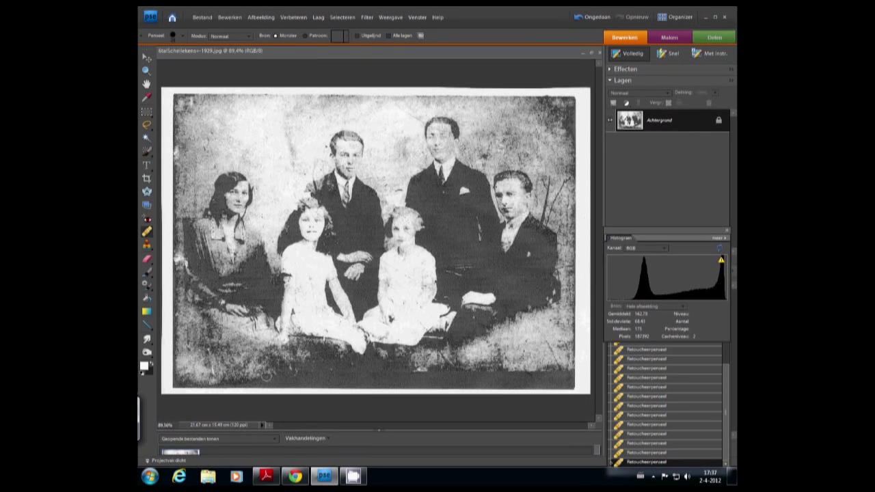
Crop away the photo's white border and uneven dark edges, leaving an image of about 20.1 × 14.4 cm
left_click(146, 177)
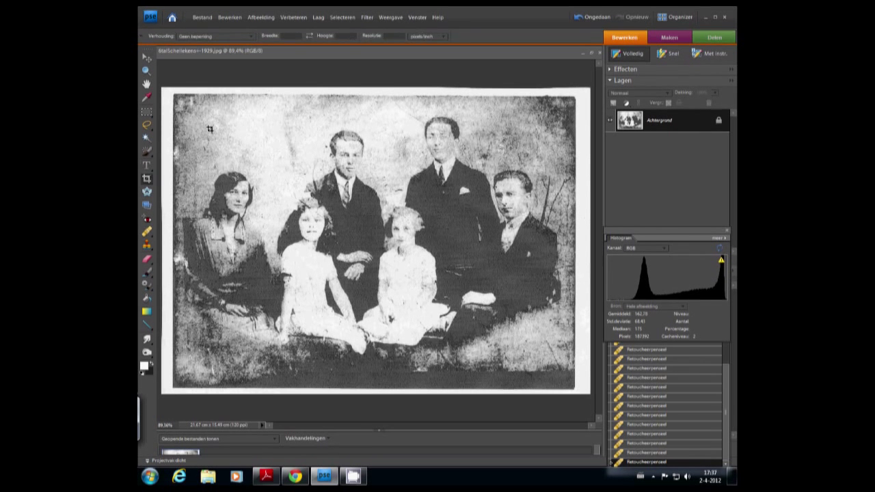
mouse_move(174, 95)
left_mouse_down()
mouse_move(204, 155)
mouse_move(322, 287)
mouse_move(575, 390)
left_mouse_up()
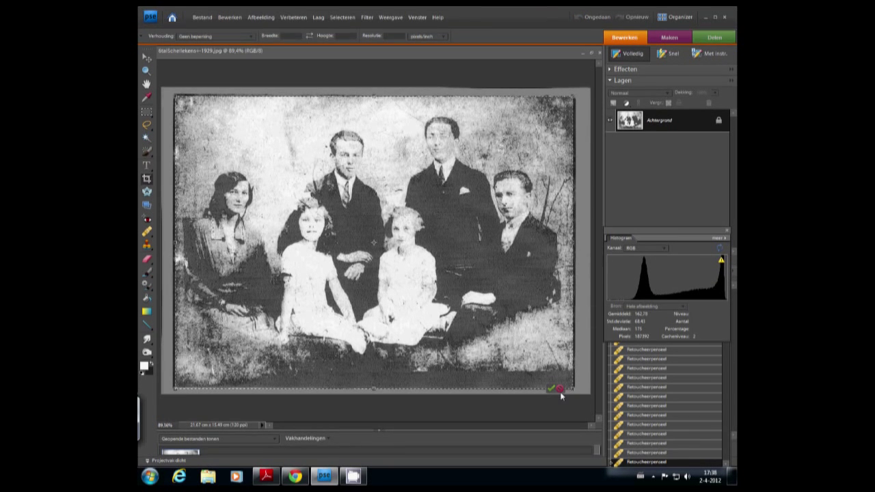
left_click_drag(373, 96, 373, 100)
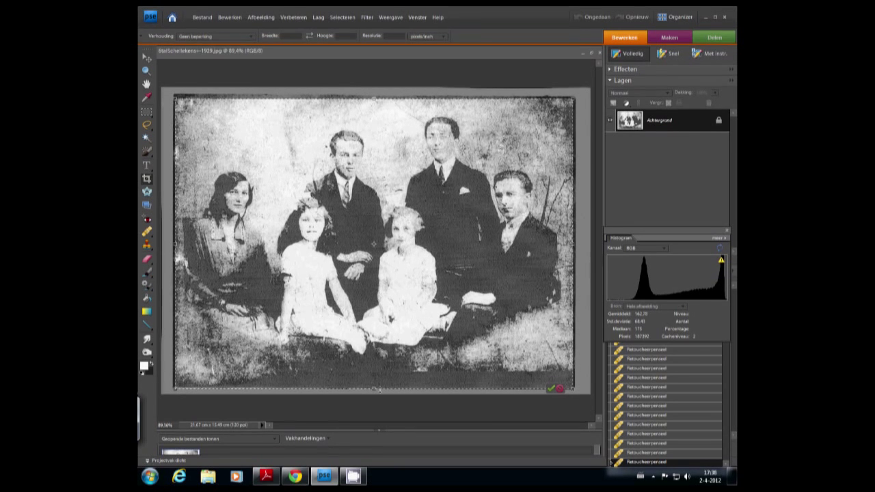
left_click_drag(379, 390, 392, 384)
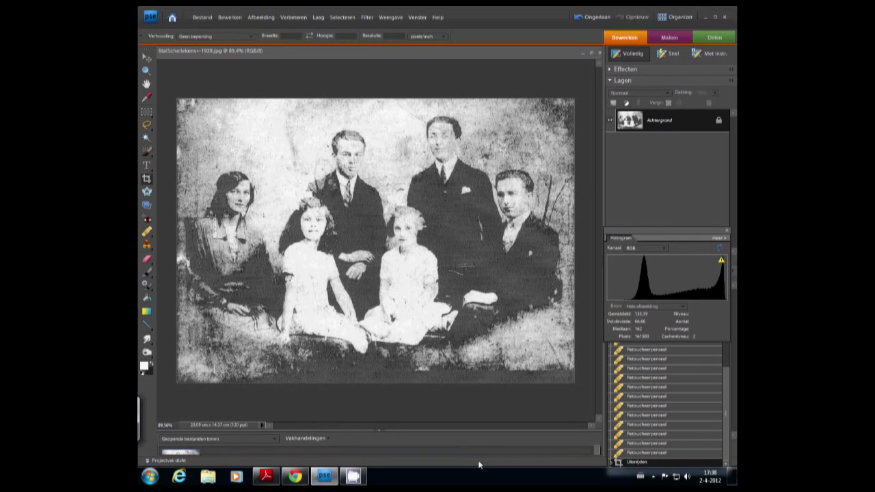
Sample the light background between the standing men with the healing brush and heal the remaining lines there and beside the left man
left_click(149, 234)
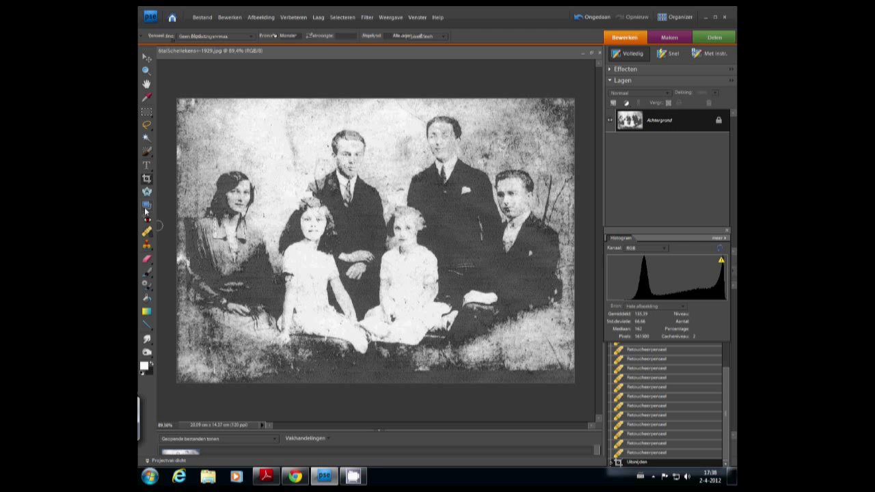
left_click(386, 110, "alt")
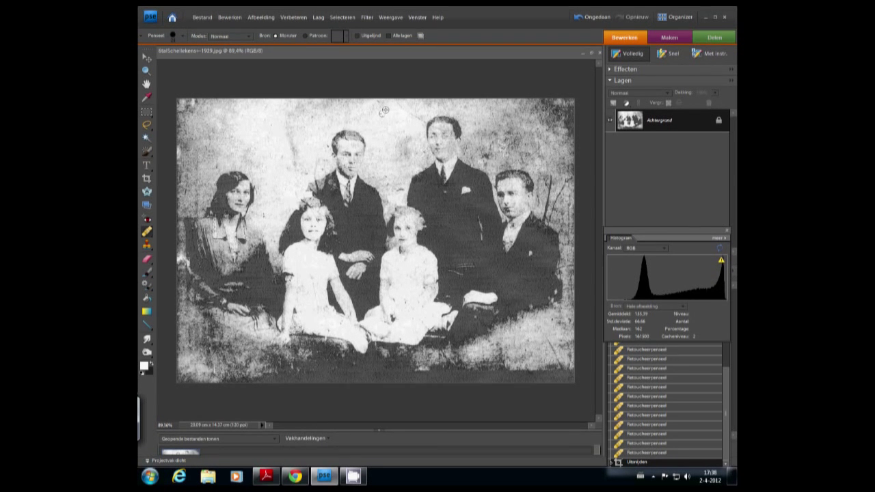
left_click_drag(396, 104, 395, 104)
left_click(417, 121)
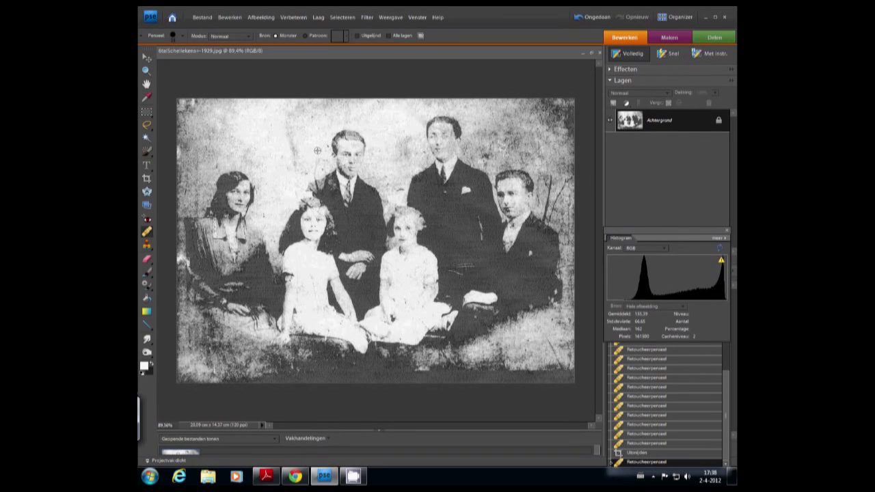
left_click(316, 173)
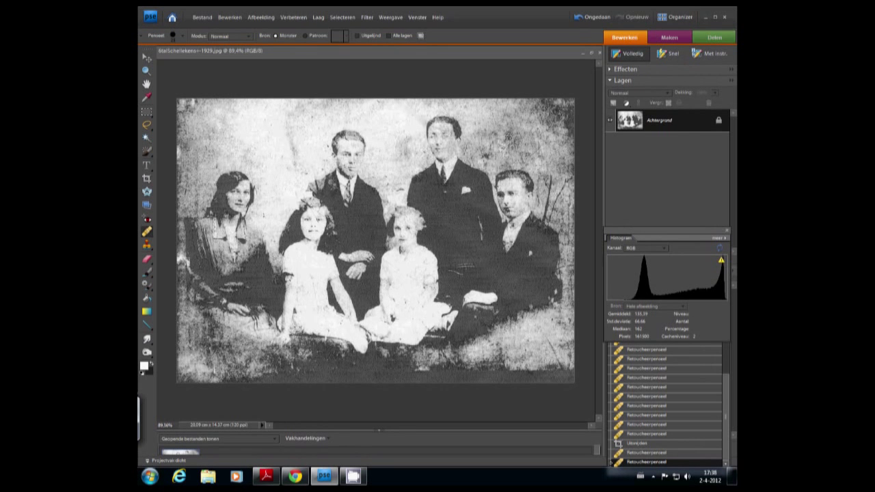
Sample a new source area in the lower part of the photo and heal the mark on the right girl's dress
left_click(487, 281, "alt")
left_click(402, 362, "alt")
left_click(381, 296)
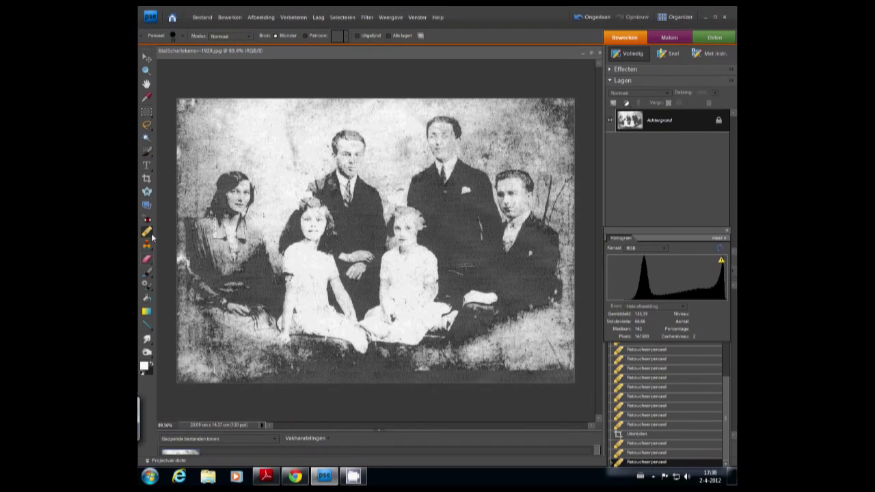
Shrink the healing brush's diameter for detail work on the right standing man's face and set its hardness to 33%
left_click(146, 70)
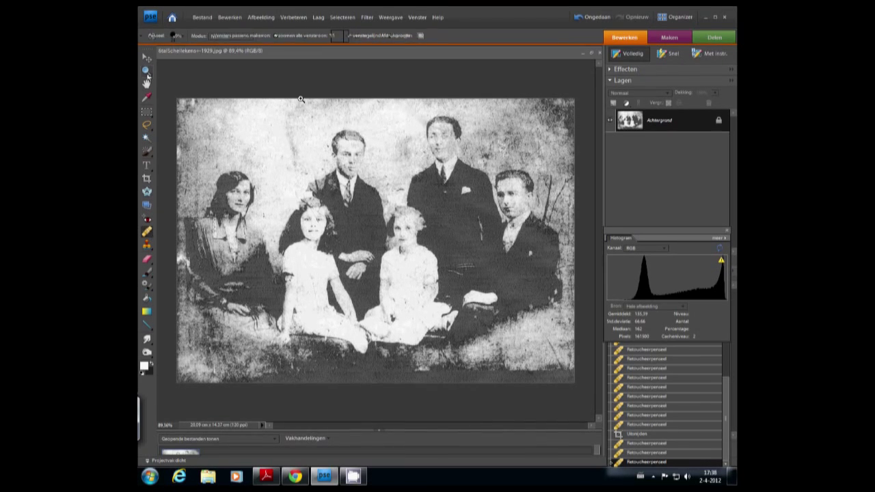
left_click(443, 129)
left_click(453, 120)
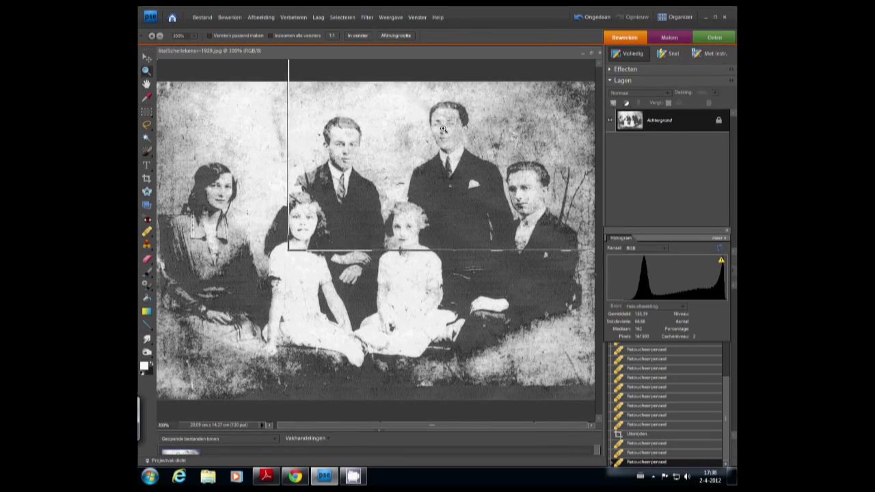
left_click(454, 119)
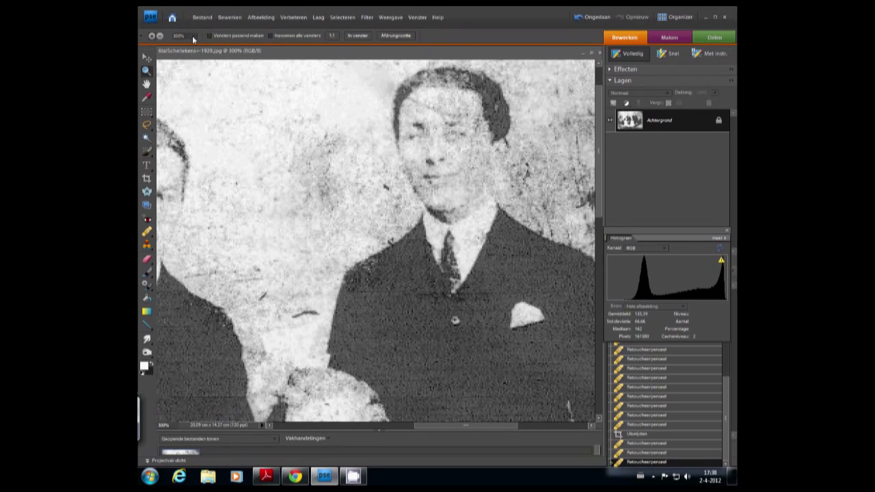
key("j")
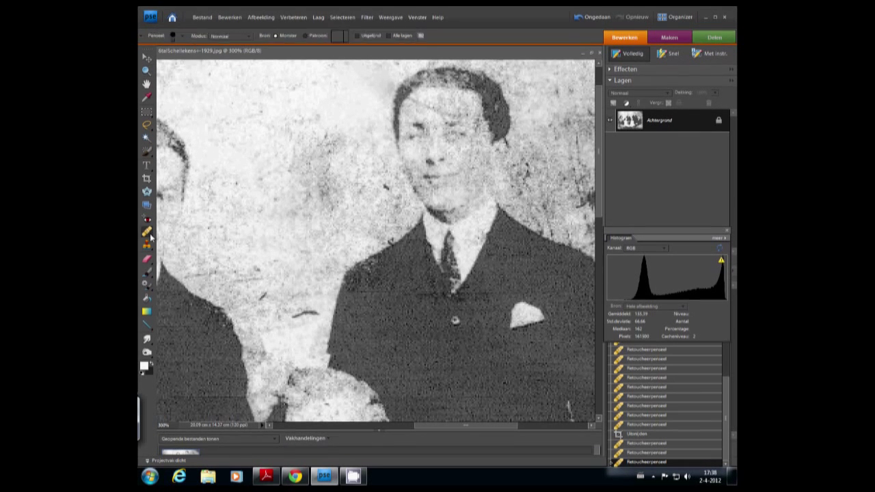
left_click(183, 40)
left_click_drag(159, 59, 153, 64)
left_click(220, 53)
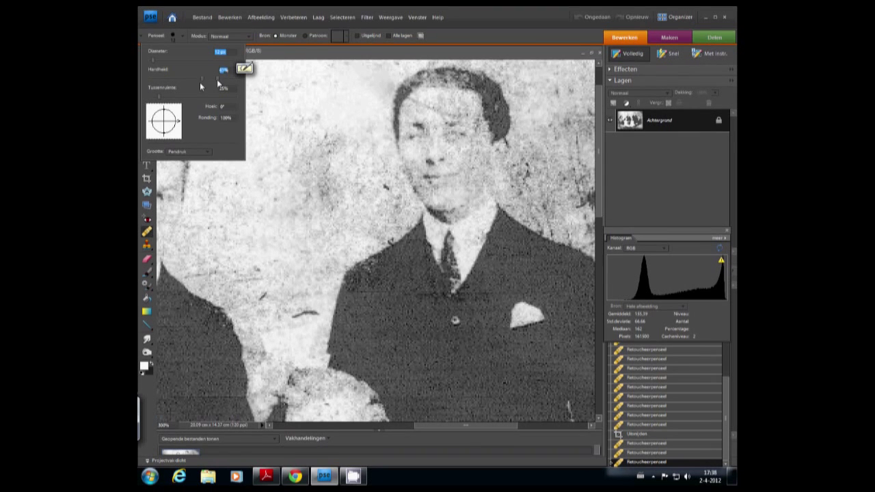
left_click_drag(218, 80, 178, 84)
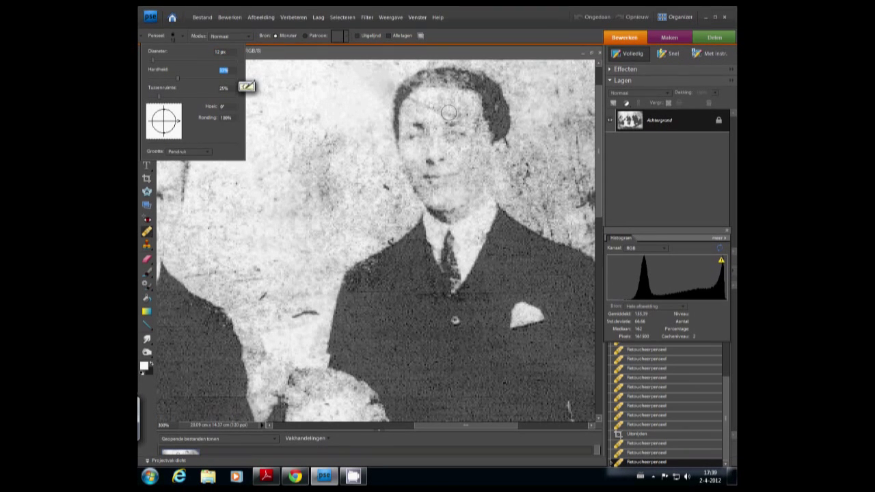
key("Return")
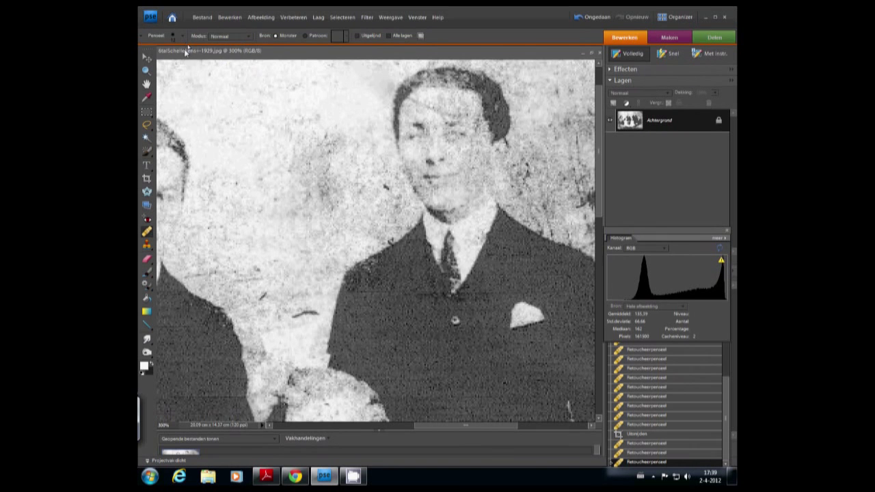
left_click(184, 42)
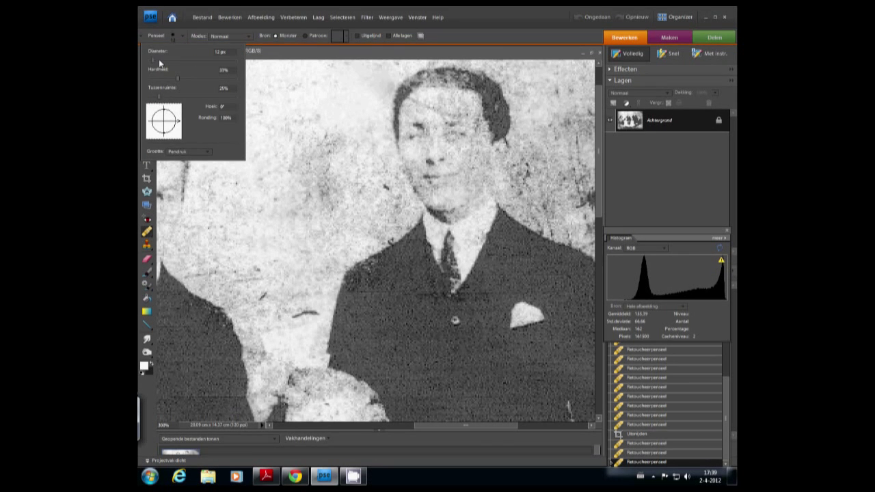
left_click(152, 63)
Sample clean skin on the right standing man's forehead and heal the line across it and the blemish near his chin
left_click(430, 103, "alt")
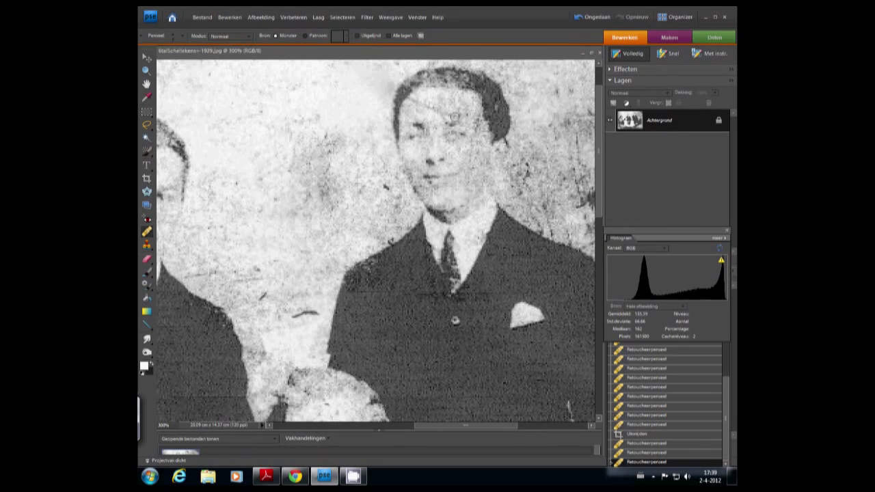
left_click(457, 117)
mouse_move(457, 117)
left_mouse_down()
mouse_move(451, 107)
mouse_move(444, 115)
left_mouse_up()
left_click(443, 114)
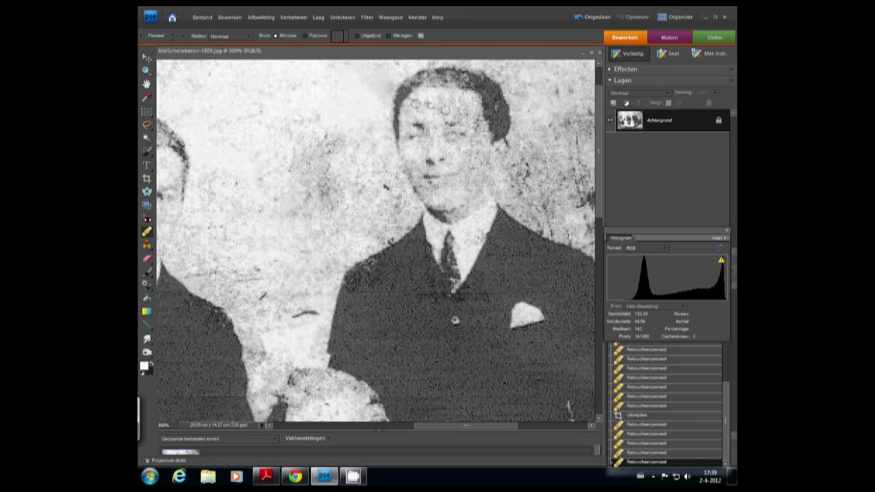
left_click(427, 189)
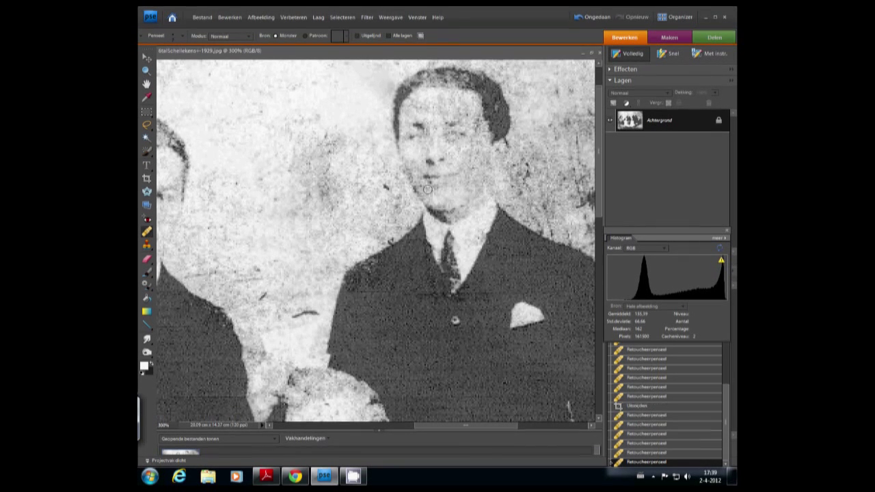
left_click(432, 107)
Heal the small dark marks in the background between the two standing men, including those above the right man's shoulder
left_click(267, 297)
left_click(281, 306)
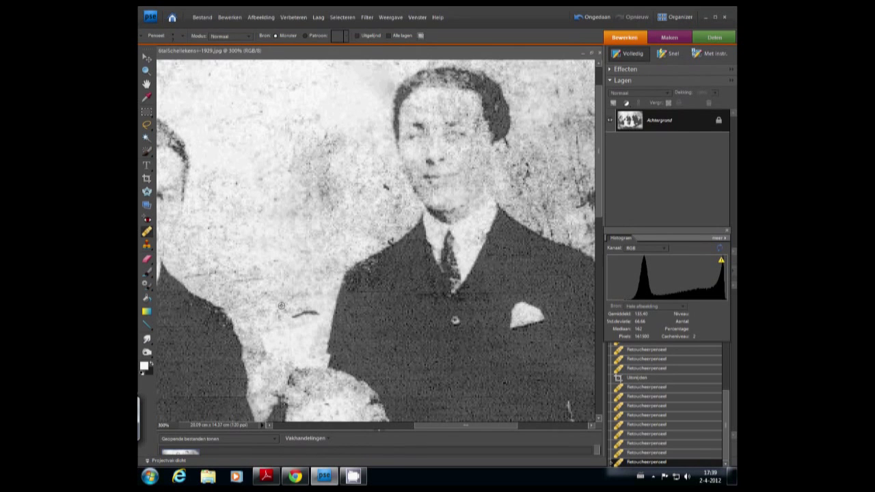
mouse_move(293, 304)
left_mouse_down()
mouse_move(320, 311)
mouse_move(295, 312)
left_mouse_up()
left_click(316, 316)
left_click(316, 317)
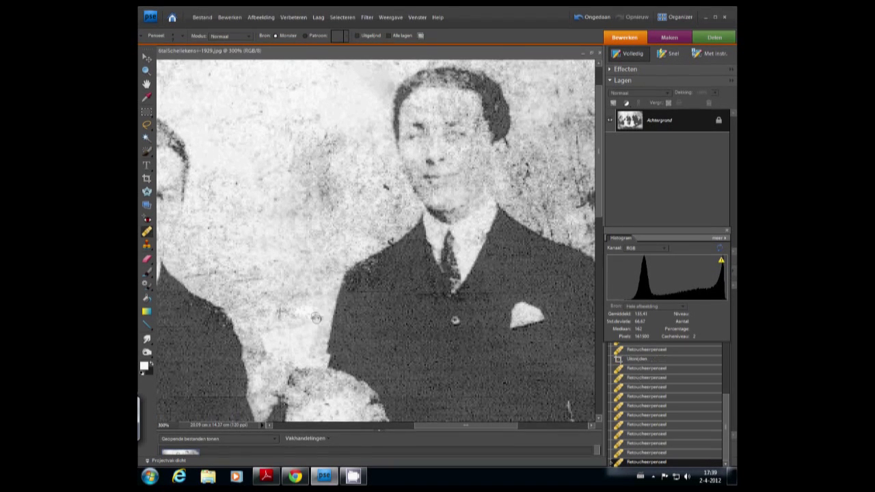
left_click(316, 318)
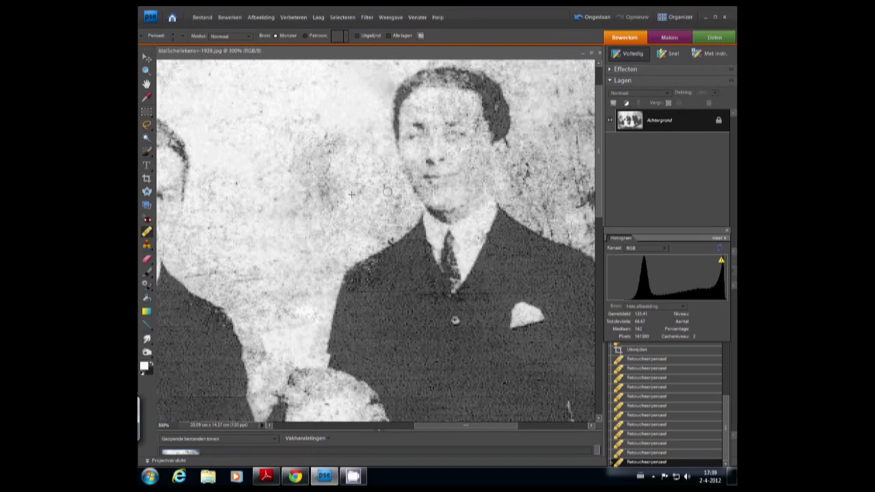
left_click(394, 235)
Heal the diagonal scratches across the shoulder and chest of the right girl's white dress
left_click_drag(598, 214, 601, 270)
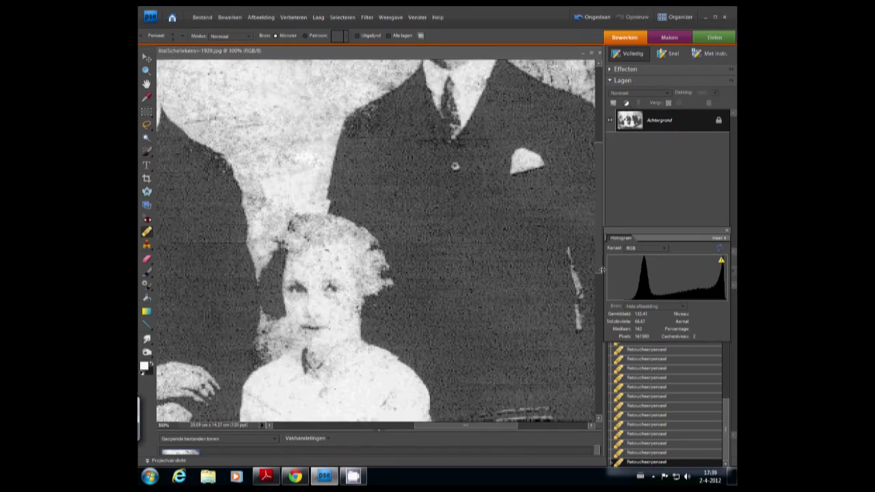
scroll(410, 342, "down", 2)
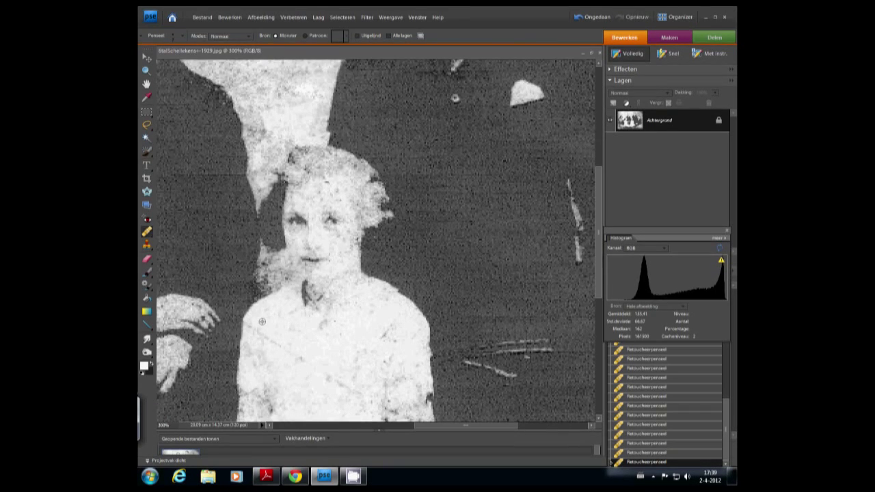
left_click_drag(249, 326, 269, 338)
left_click(324, 356)
left_click(392, 409)
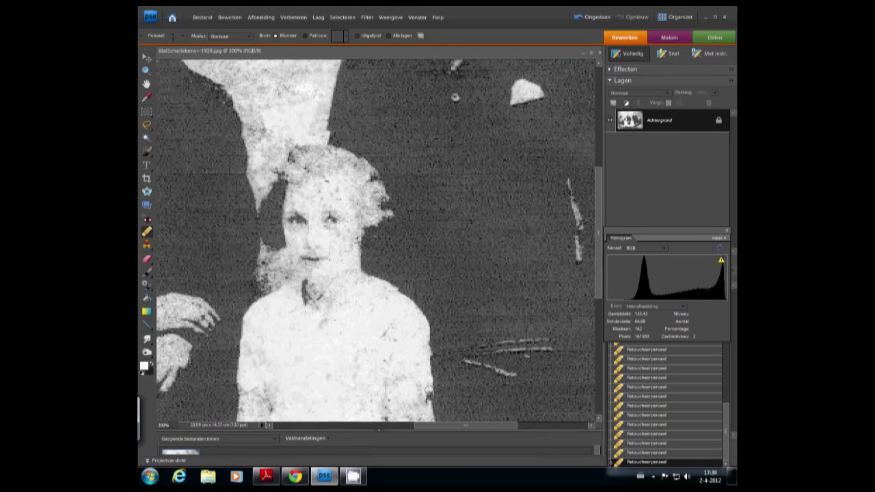
Heal the spots and faint vertical line running down the front of the left girl's white dress
scroll(400, 336, "down", 5)
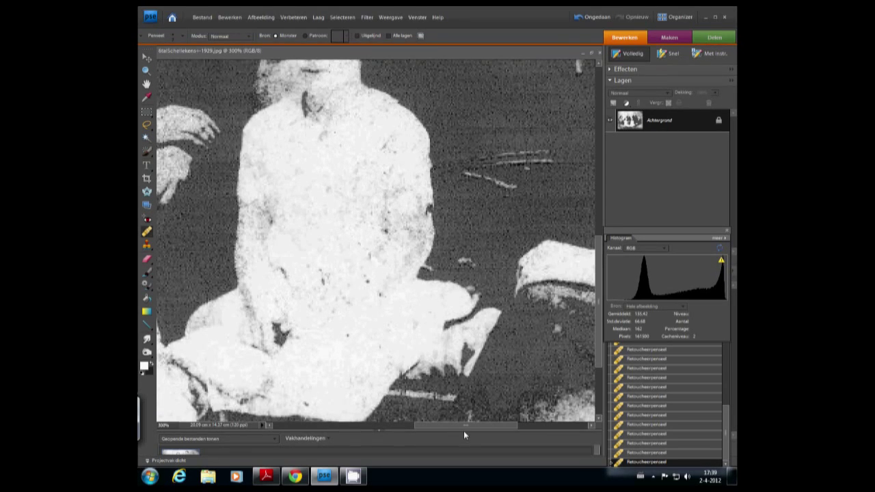
left_click_drag(464, 426, 390, 443)
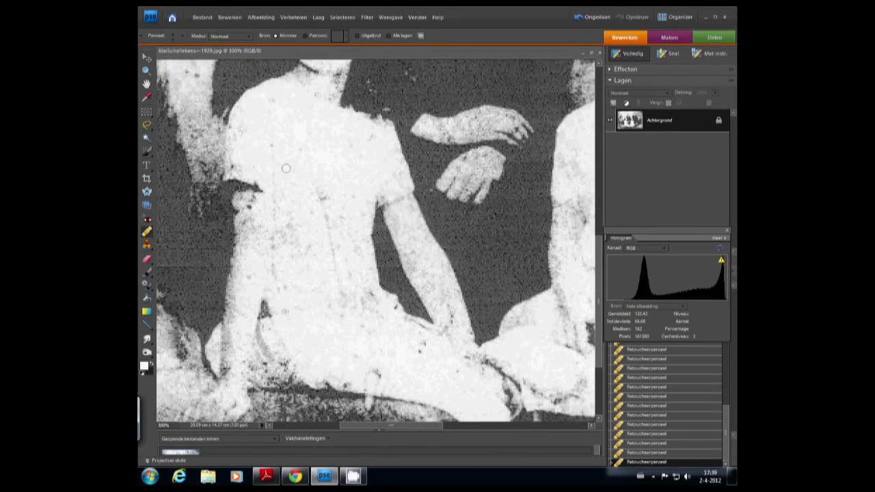
left_click_drag(275, 146, 275, 277)
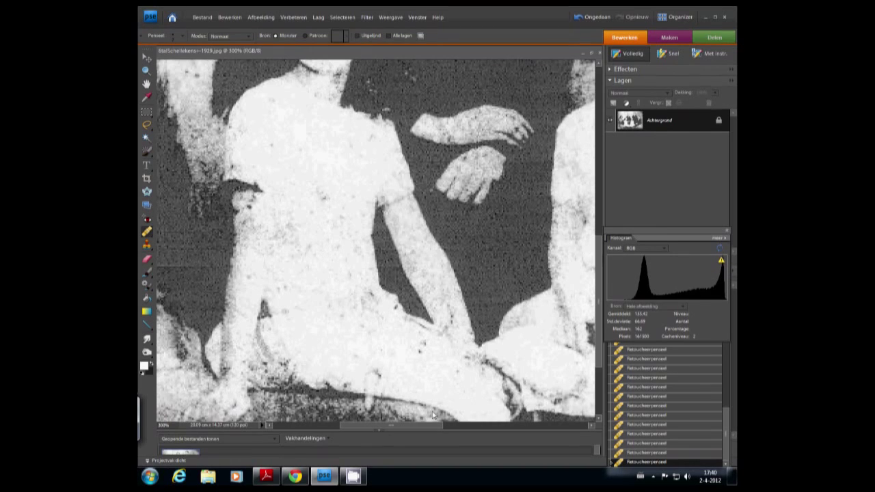
Sample a source area on the left girl's forehead and heal the dark diagonal streak across her hair
left_click_drag(602, 326, 593, 237)
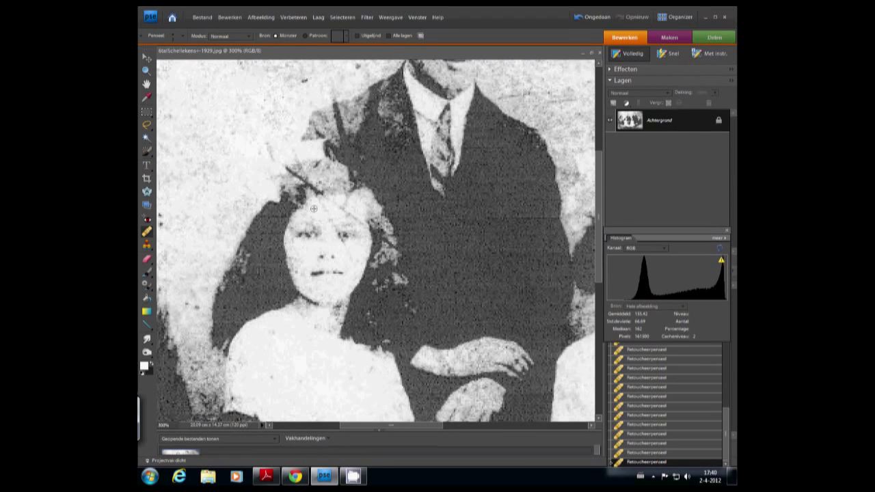
left_click(326, 209, "alt")
left_click(305, 179)
left_click(296, 176)
left_click(293, 171)
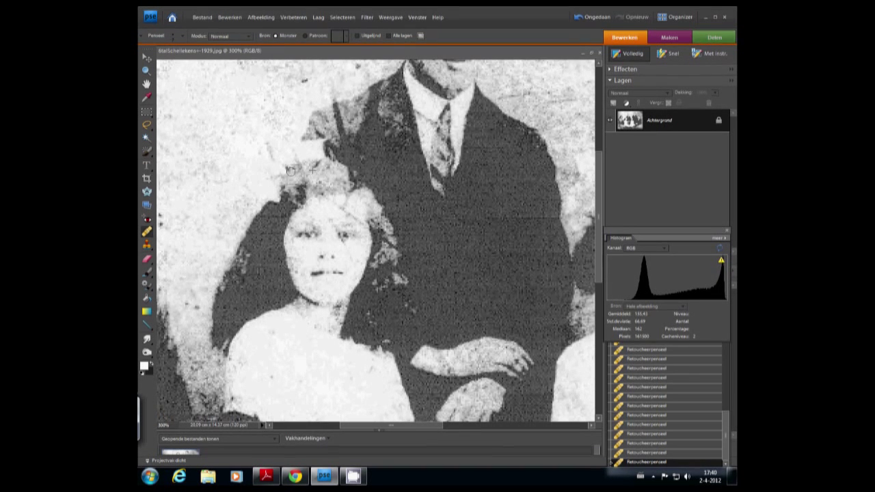
Sample the light background beside the left girl's hair and heal the marks along the hair's upper edge
left_click(252, 136, "alt")
left_click(266, 146)
left_click(277, 139, "alt")
left_click_drag(283, 145, 296, 160)
Resample clean skin several times and heal the diagonal line across the left girl's forehead
left_click(341, 209, "alt")
left_click(348, 207)
mouse_move(347, 207)
left_mouse_down()
mouse_move(365, 220)
mouse_move(329, 214)
left_mouse_up()
left_click(339, 206, "alt")
left_click(361, 209, "alt")
left_click_drag(349, 209, 335, 204)
left_click(341, 213, "alt")
Heal the dark spot in the background between the seated woman and the left girl, and the marks behind the woman's shoulder
left_click_drag(390, 424, 335, 426)
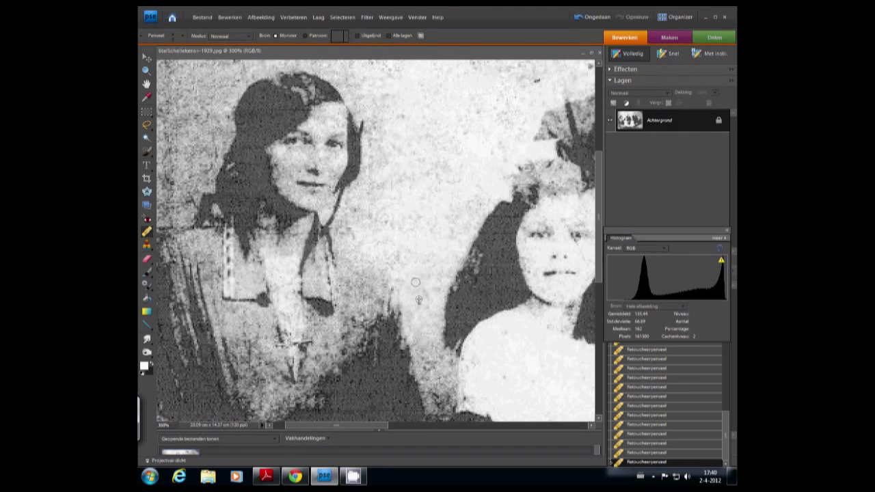
left_click(535, 80)
left_click(192, 203)
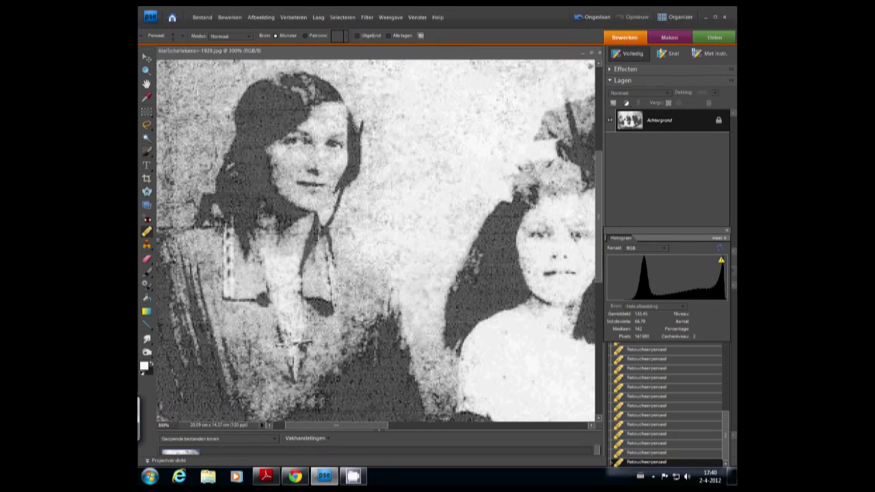
left_click(206, 170)
left_click_drag(363, 425, 350, 425)
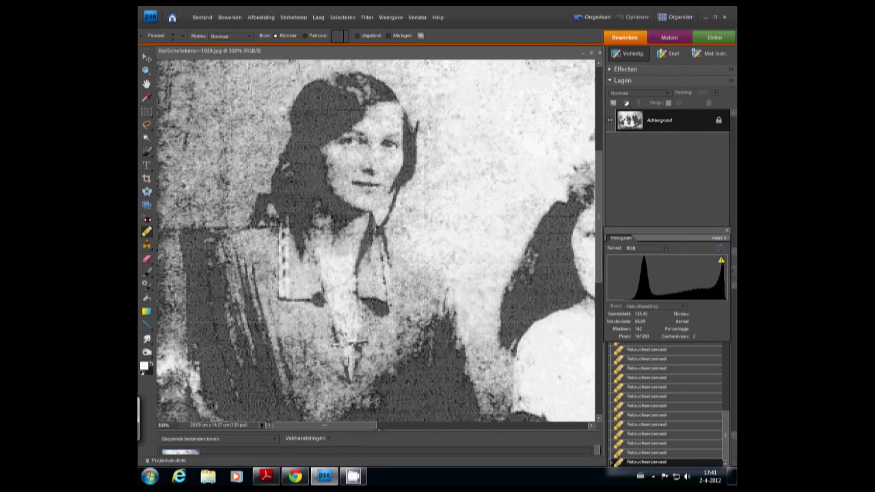
Add a new empty layer above the photo, keeping the Normal blend mode and 100% opacity
key("z")
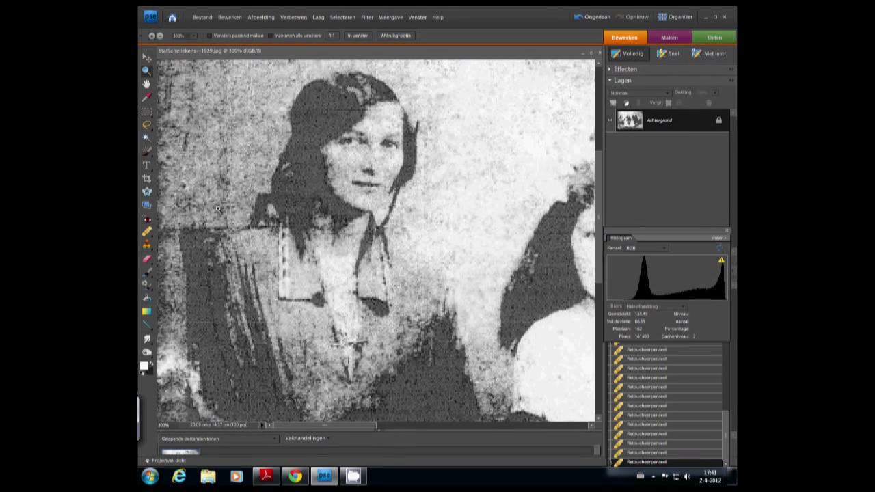
left_click(332, 36)
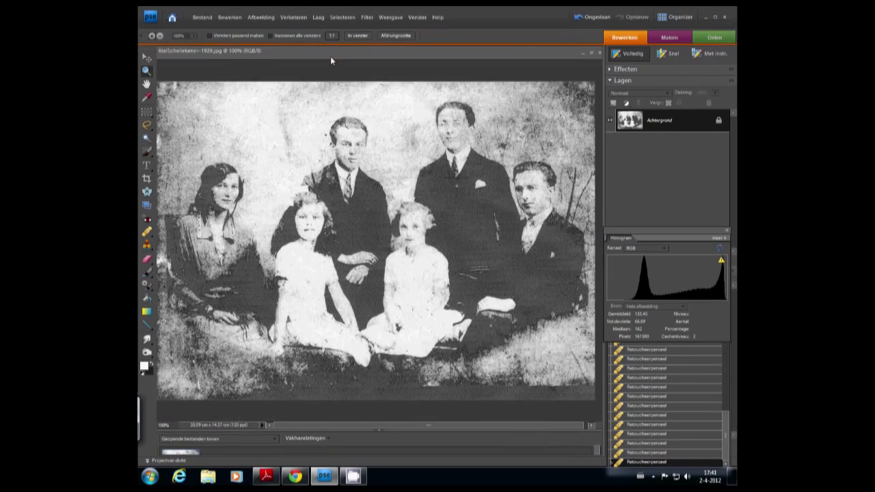
left_click(359, 36)
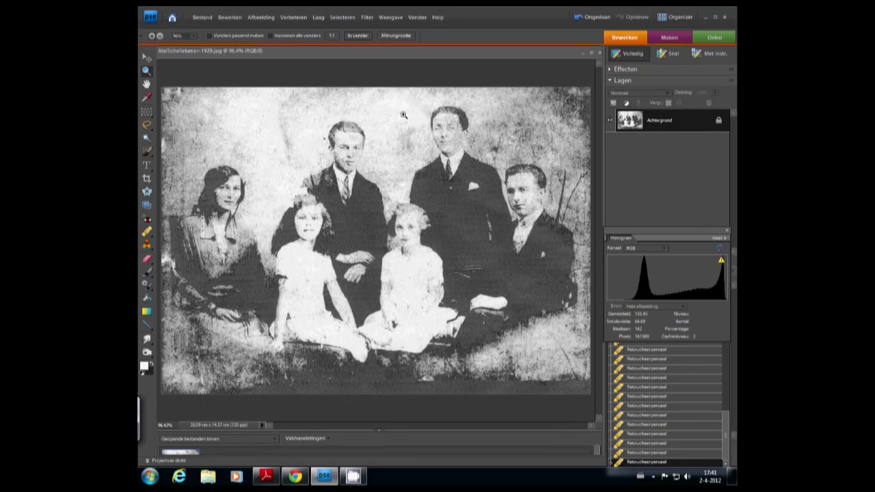
left_click(337, 19)
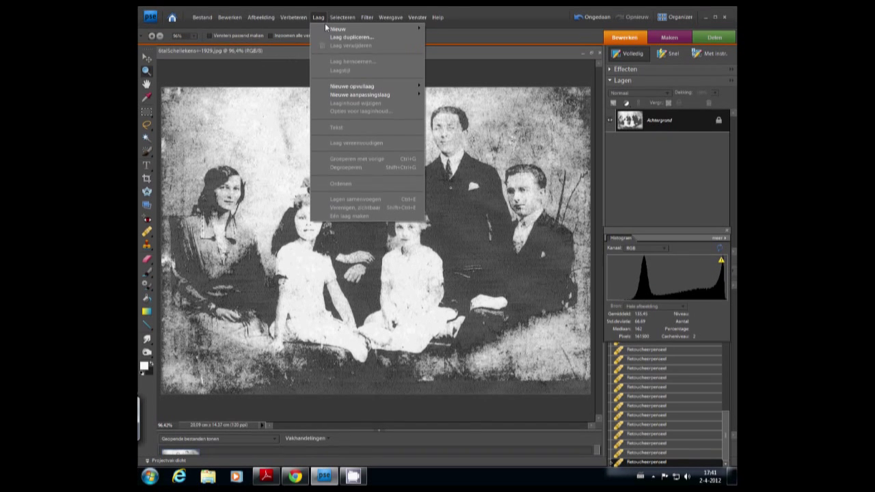
mouse_move(352, 32)
left_click(234, 28)
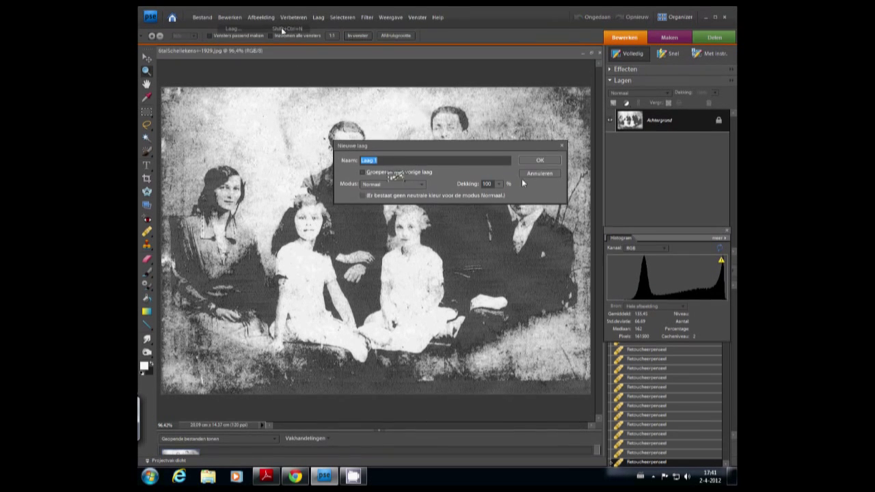
left_click(540, 161)
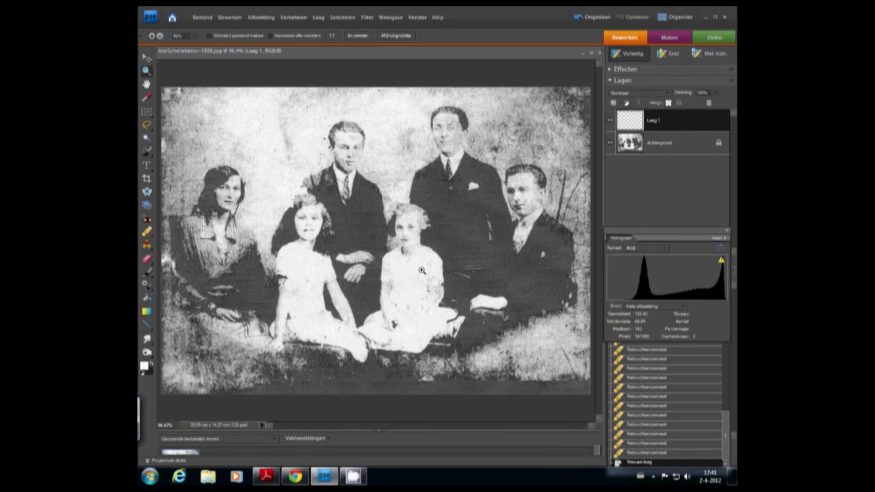
Sample the photo's near-white background as the foreground colour and fill the new layer with it
left_click(144, 366)
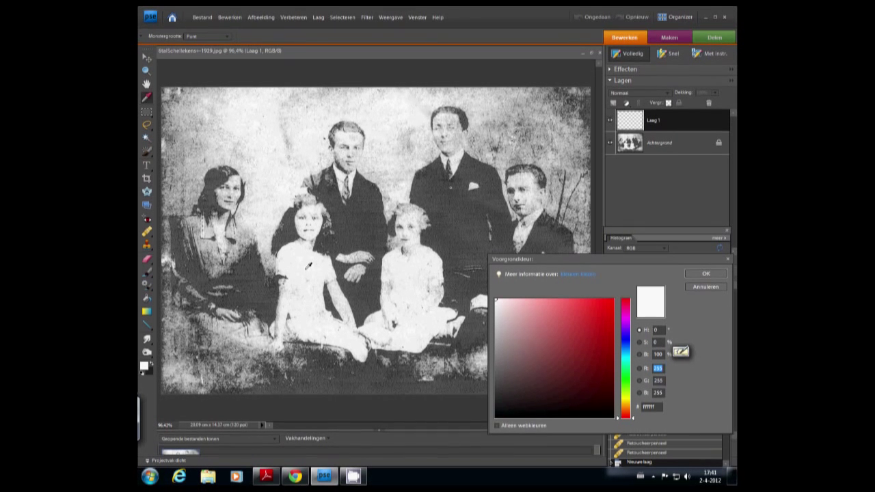
left_click(270, 132)
left_click(710, 275)
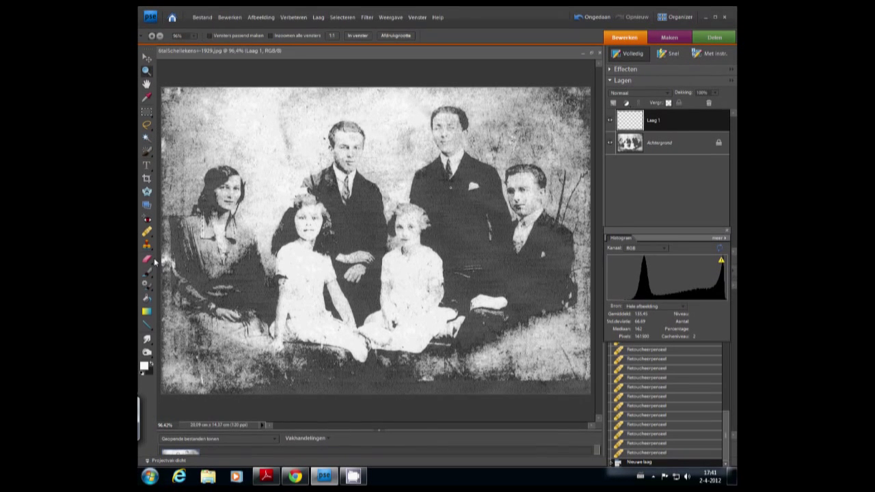
left_click(147, 298)
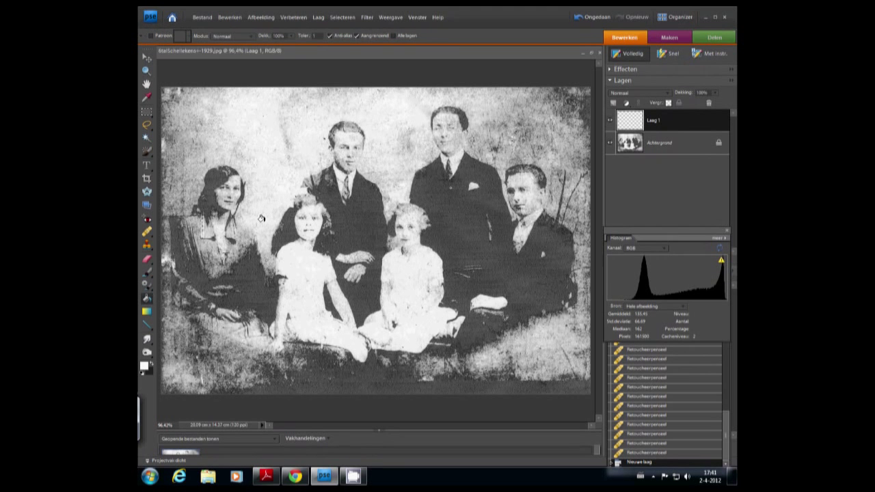
left_click(261, 218)
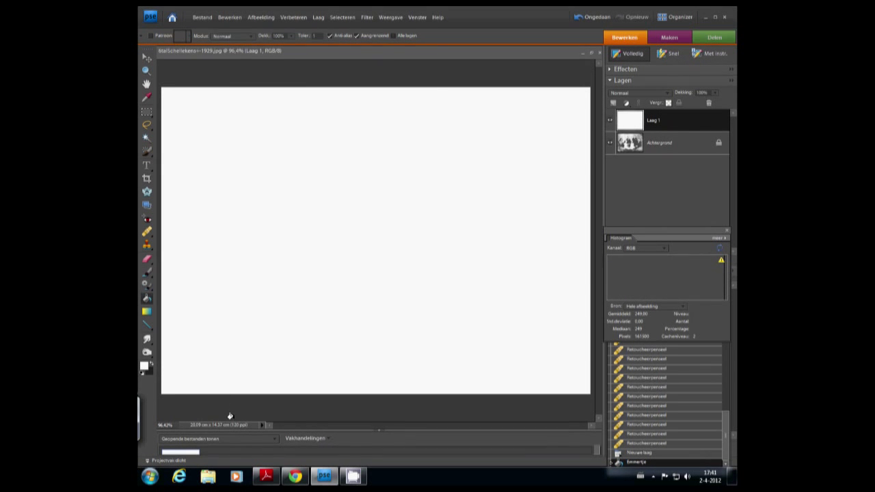
Draw a large elliptical selection on the white layer and shift it upward to centre it vertically
left_click(143, 114)
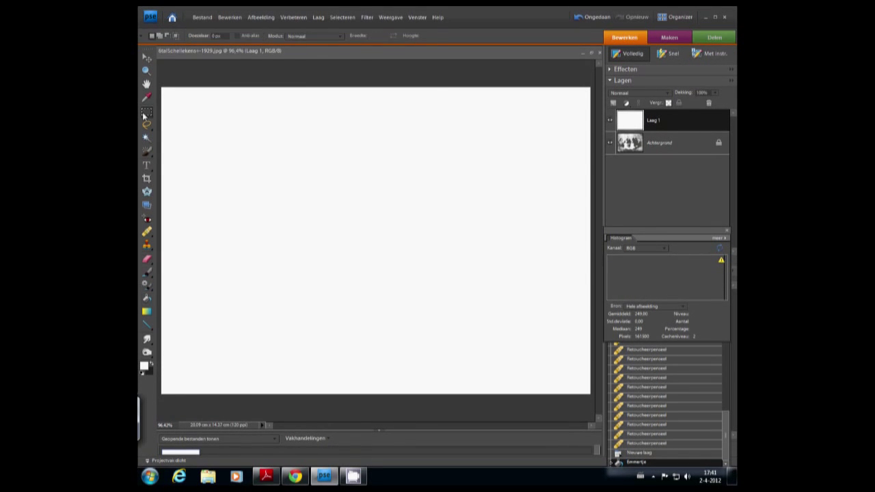
left_click(144, 114)
left_click(171, 124)
left_click_drag(213, 155, 590, 396)
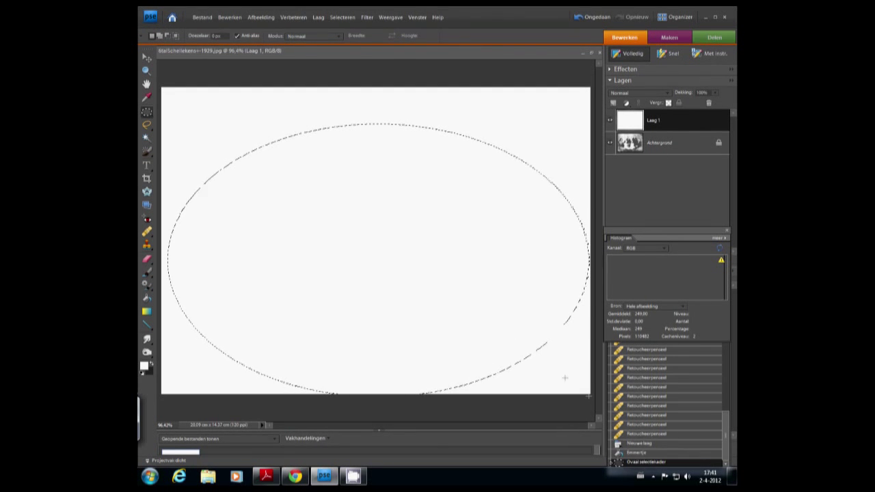
left_click_drag(425, 277, 426, 257)
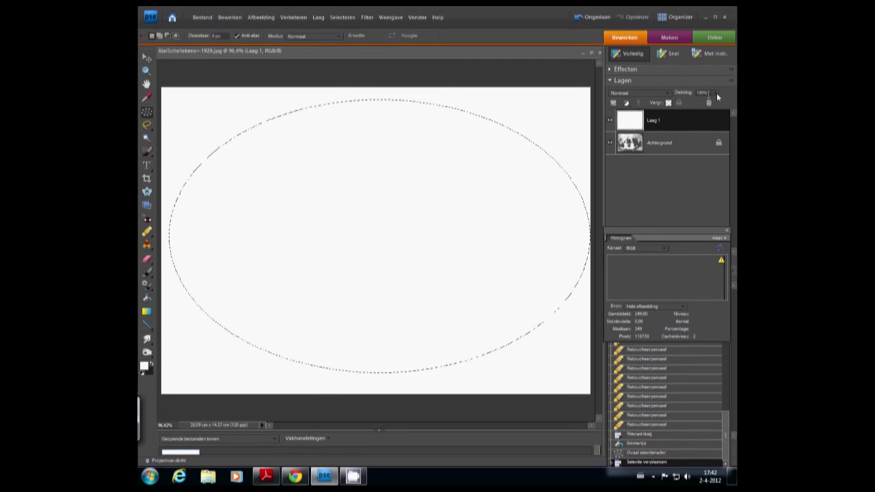
Temporarily lower the white layer's opacity to check the oval against the photo, and restore it to 100%
left_click_drag(715, 93, 699, 104)
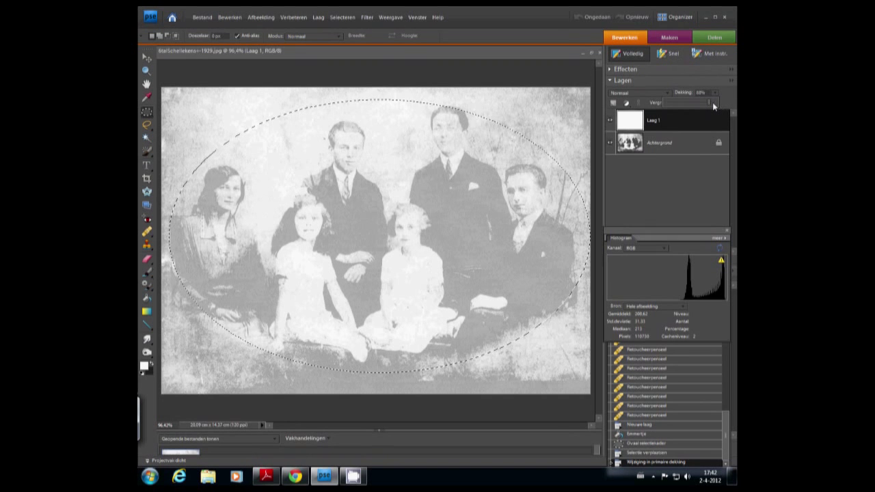
left_click(713, 104)
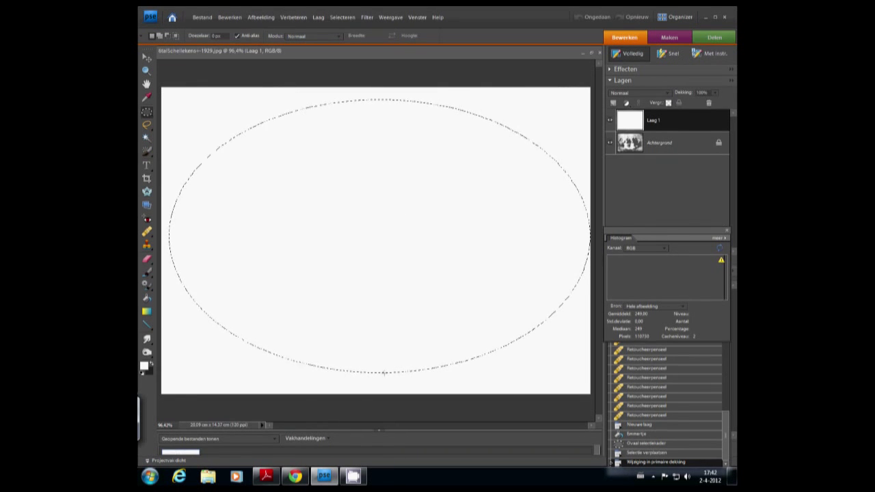
left_click_drag(384, 374, 383, 381)
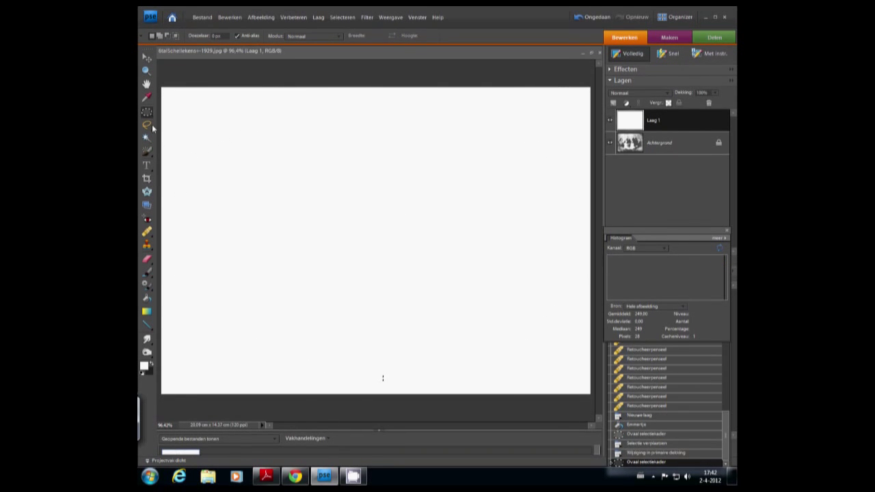
Cut an oval spanning nearly the whole canvas, feathered by 40 pixels, out of the white layer
left_click_drag(163, 93, 586, 391)
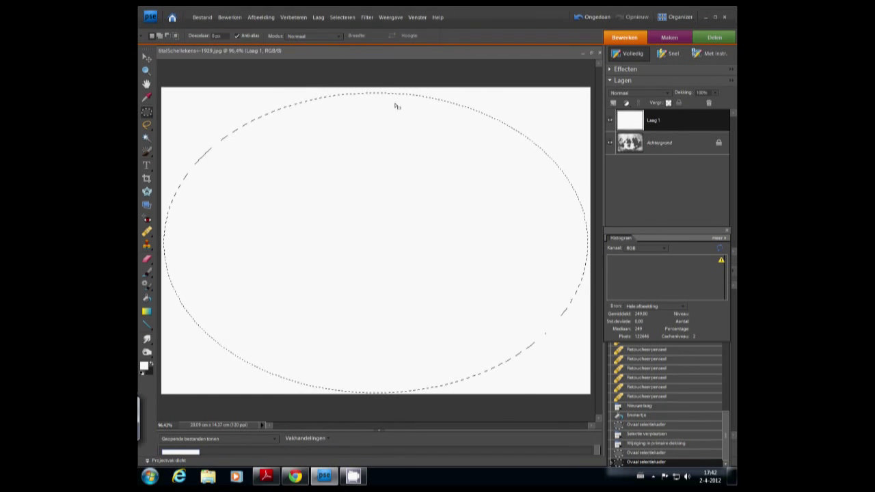
left_click(336, 19)
left_click(359, 121)
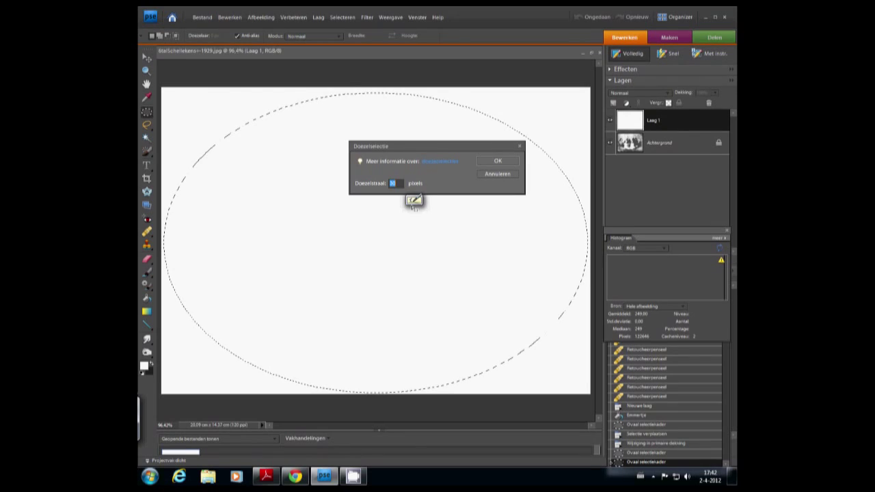
type("40")
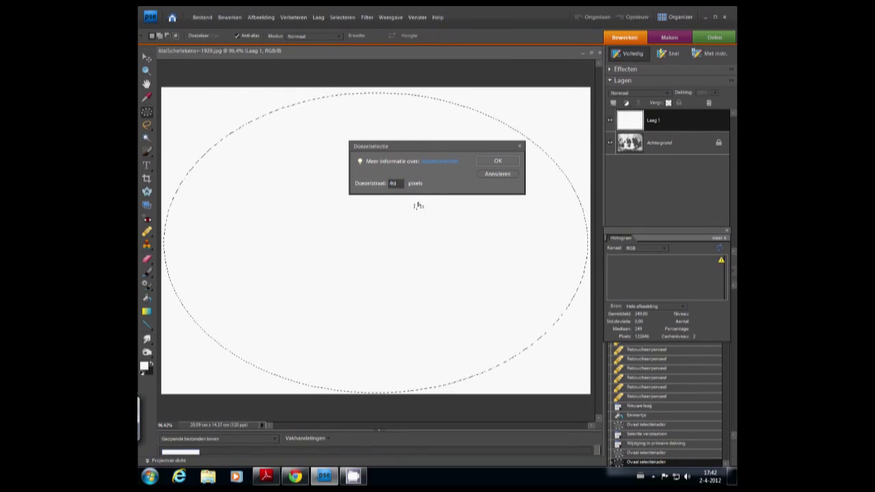
left_click(489, 161)
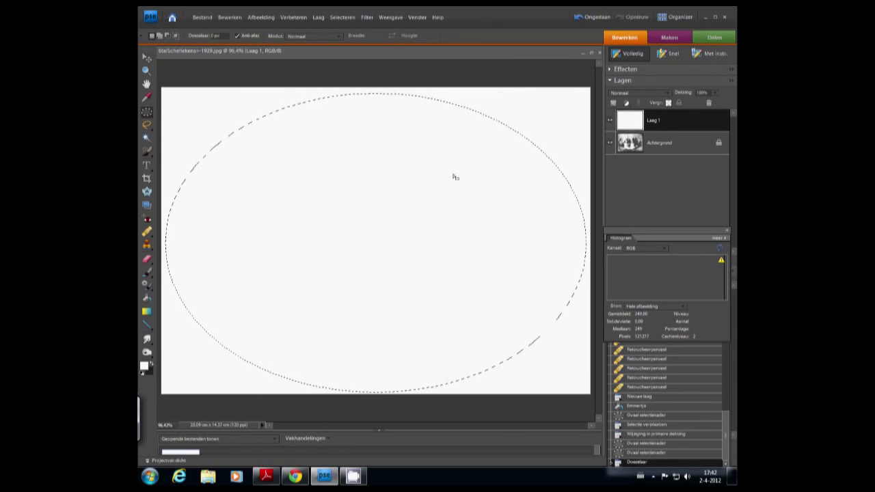
key("Delete")
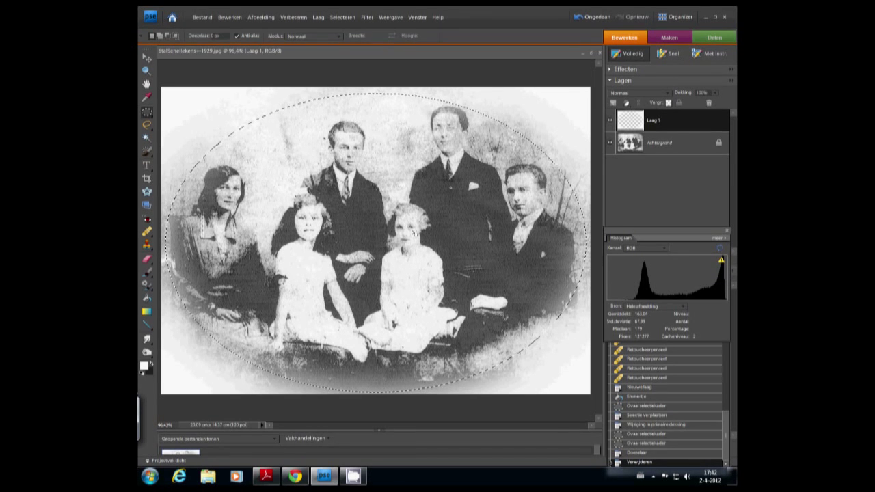
Merge the white border layer into the photo and clear the oval selection using the rectangular marquee tool
key("ctrl+e")
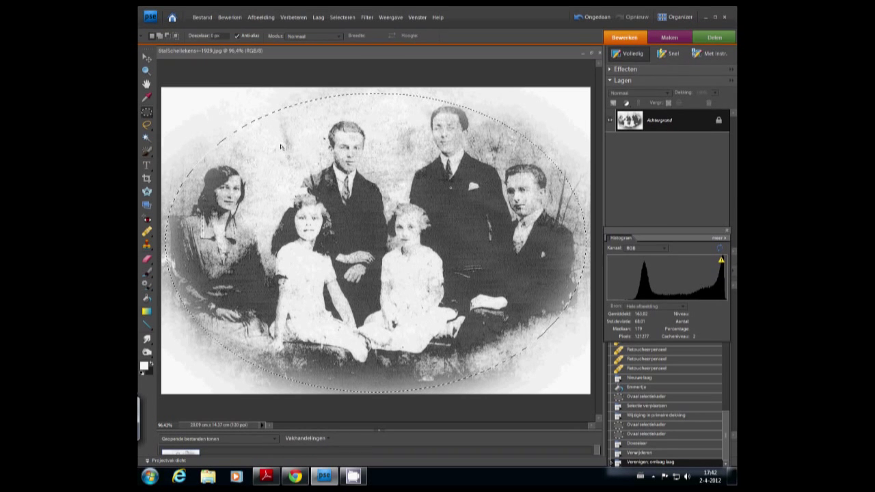
right_click(147, 112)
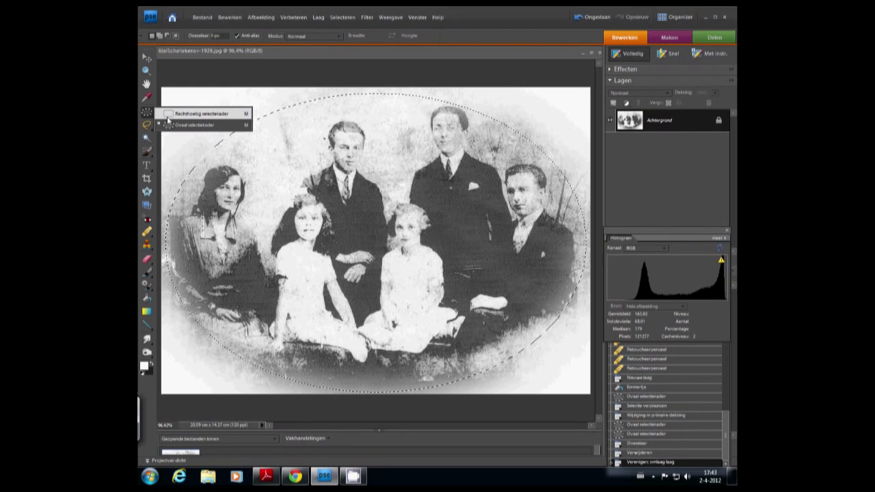
left_click(168, 116)
left_click(188, 109)
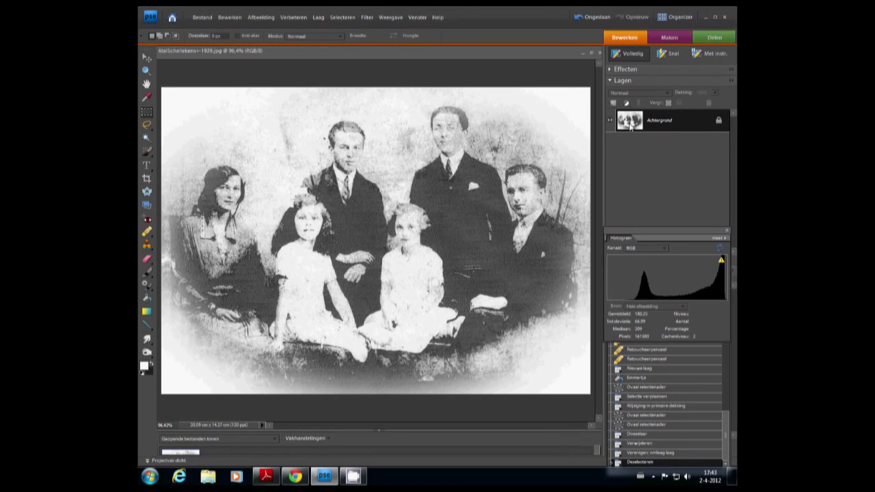
Duplicate the background layer twice, hide the upper copy and activate the lower copy
left_click_drag(630, 127, 613, 103)
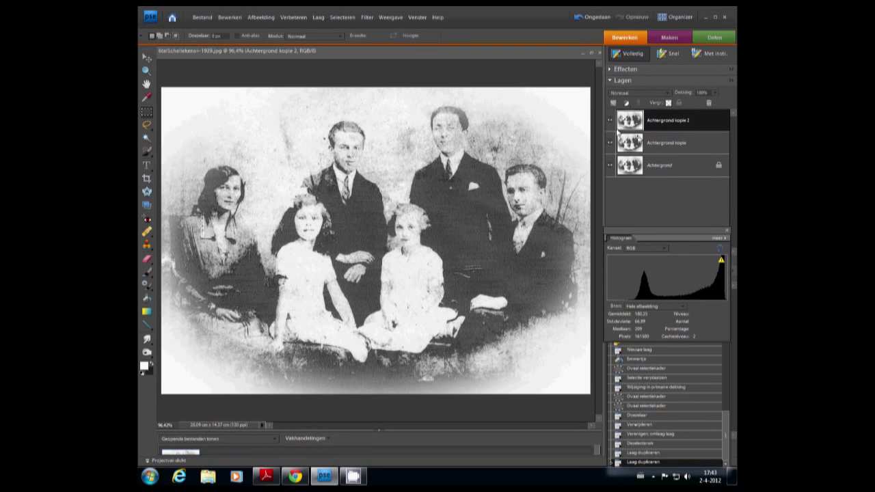
left_click(610, 120)
left_click(658, 146)
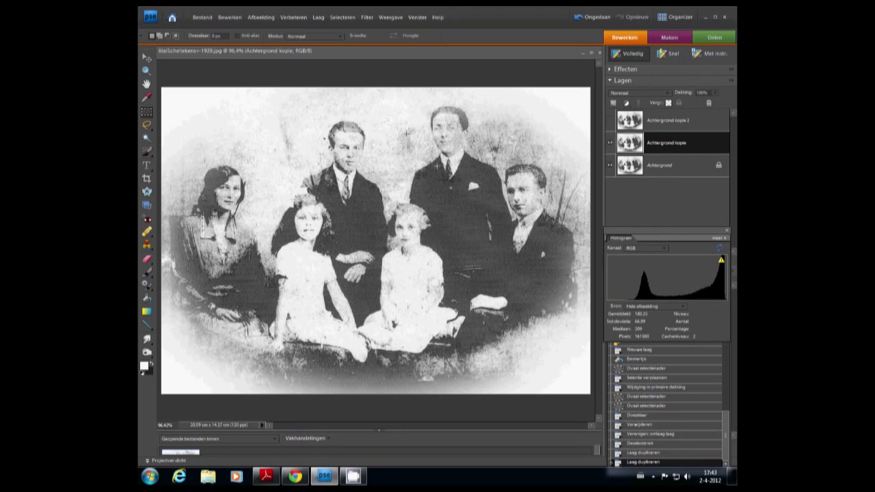
Open the Dust & Scratches filter for the Achtergrond kopie layer, enable its preview and try a larger radius
left_click(362, 18)
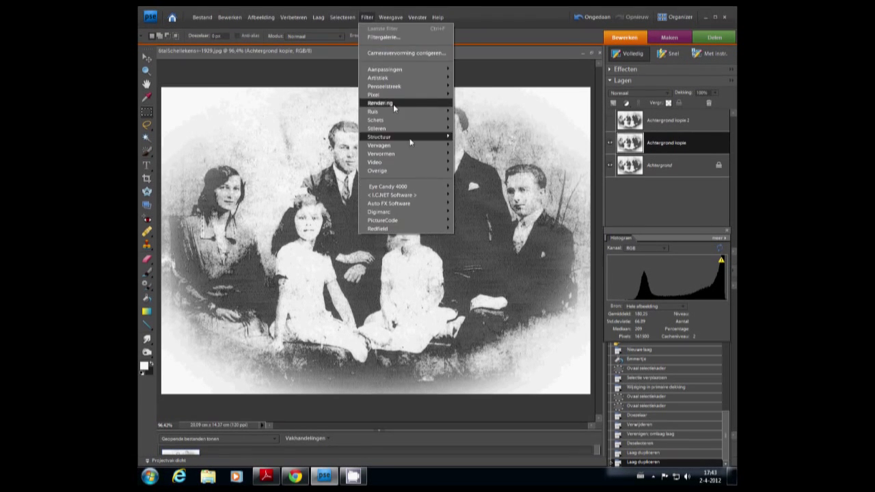
mouse_move(403, 122)
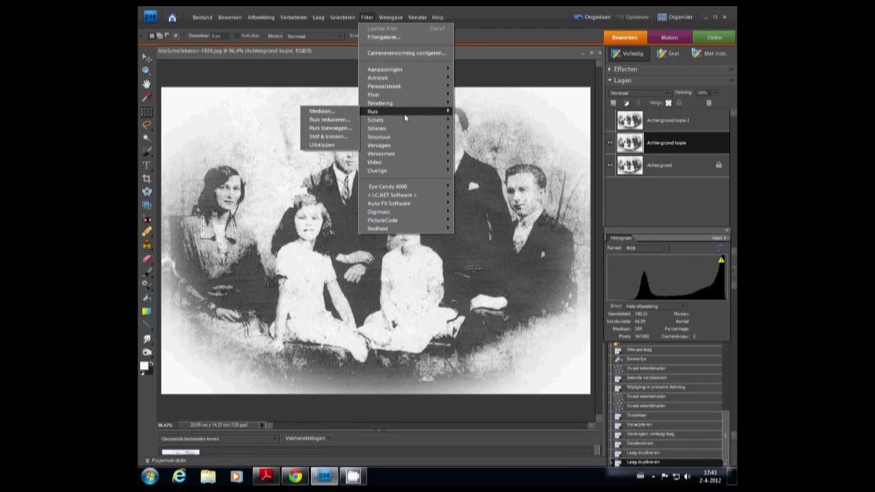
left_click(335, 136)
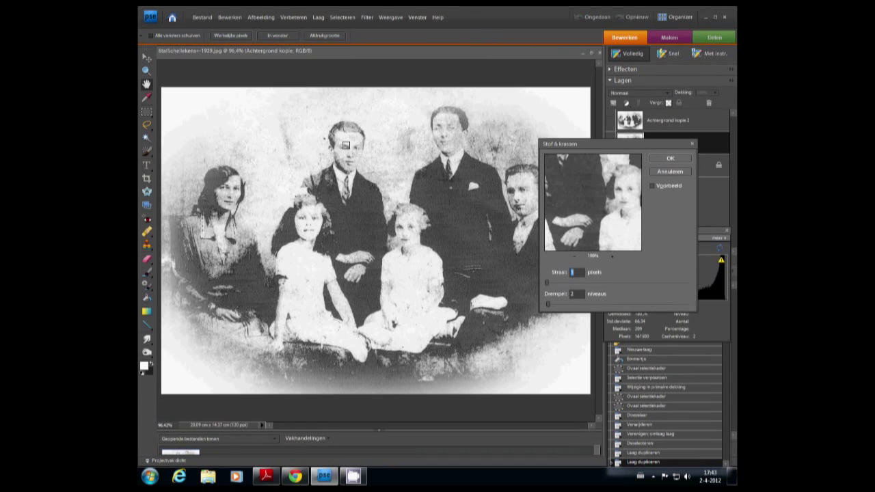
left_click_drag(599, 223, 574, 210)
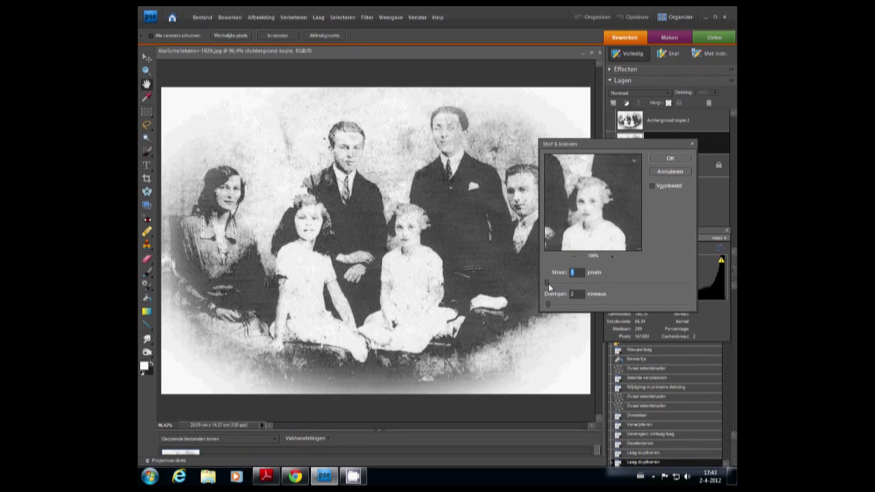
left_click_drag(548, 282, 558, 290)
left_click_drag(551, 283, 550, 284)
left_click(657, 187)
left_click_drag(550, 284, 551, 283)
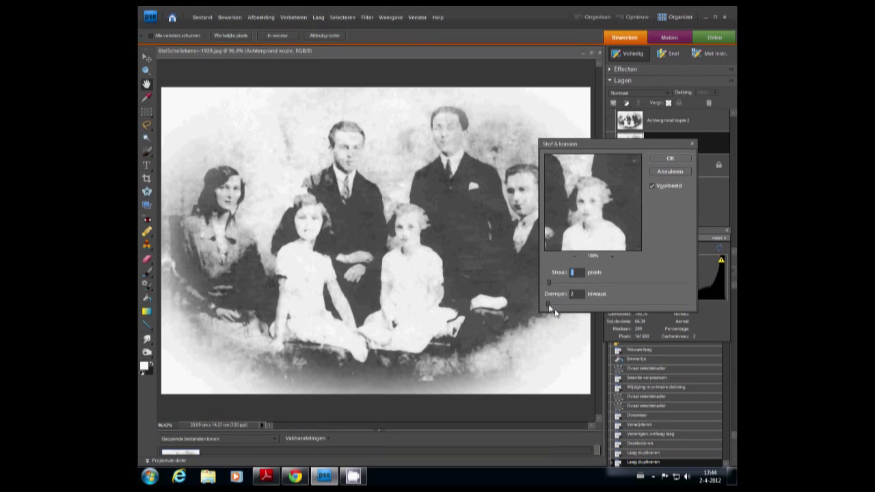
Set the threshold to 1 level and the radius to 1 pixel, compare the preview and apply the filter
left_click(547, 304)
left_click_drag(549, 283, 547, 287)
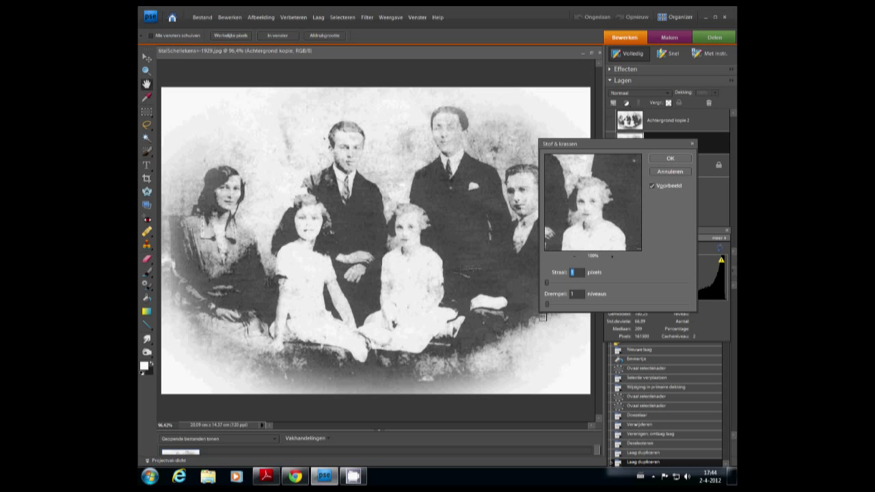
left_click(651, 185)
left_click(653, 190)
left_click(670, 158)
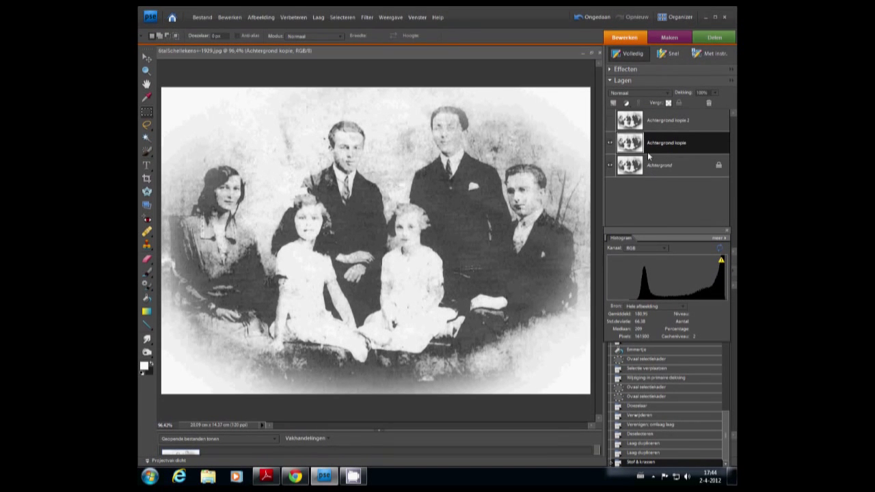
Show and activate the Achtergrond kopie 2 layer, and try to reorder it in the layer stack
left_click(610, 120)
left_click(660, 121)
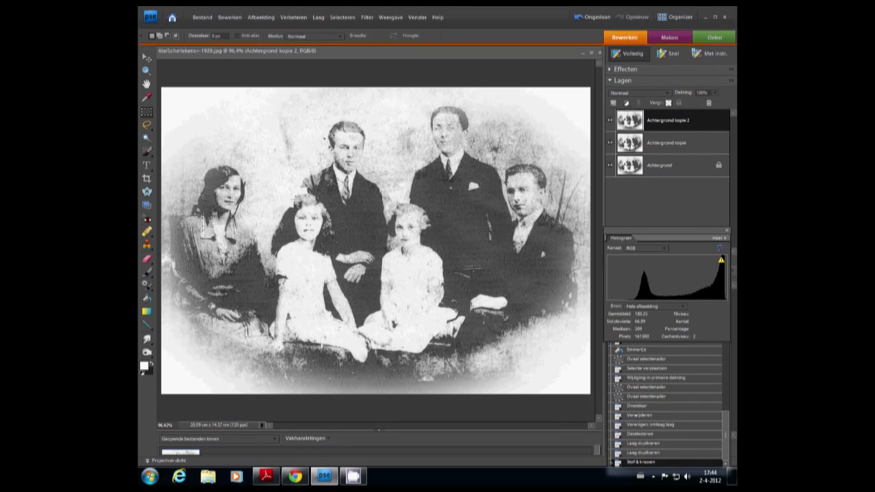
left_click_drag(631, 123, 632, 125)
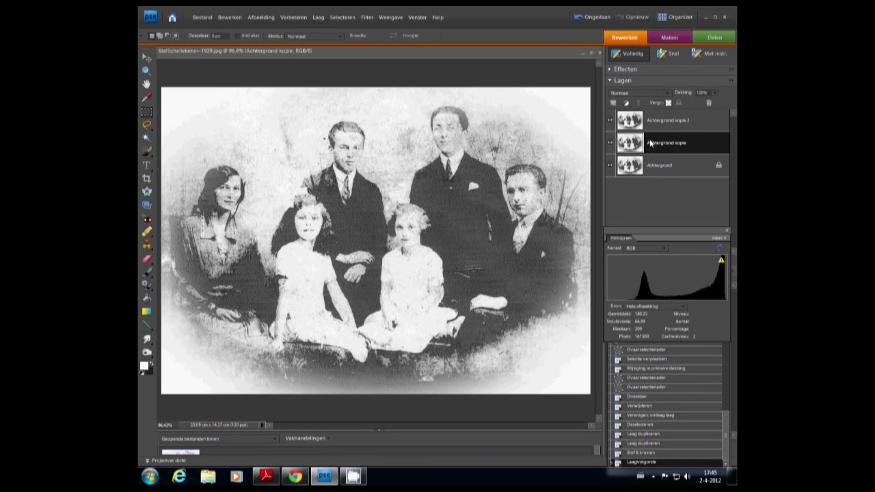
Move the Achtergrond kopie layer above Achtergrond kopie 2 and make both layers visible
left_click(610, 121)
left_click(633, 121)
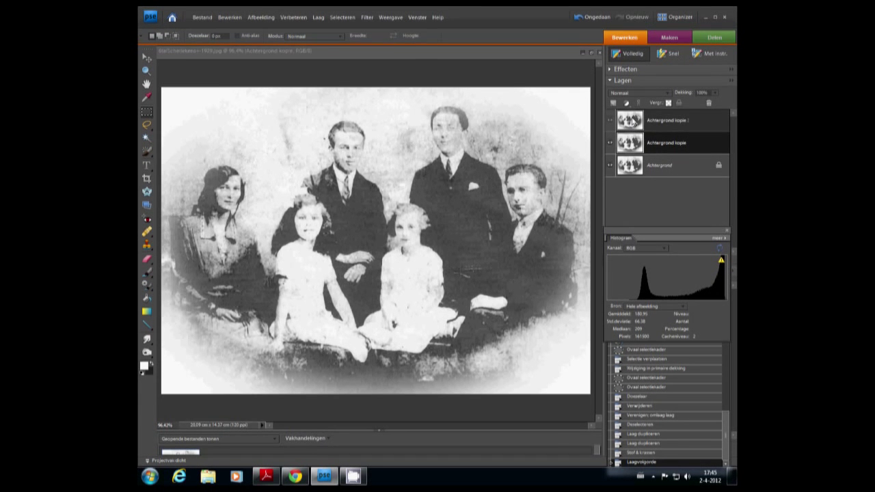
left_click_drag(633, 120, 632, 122)
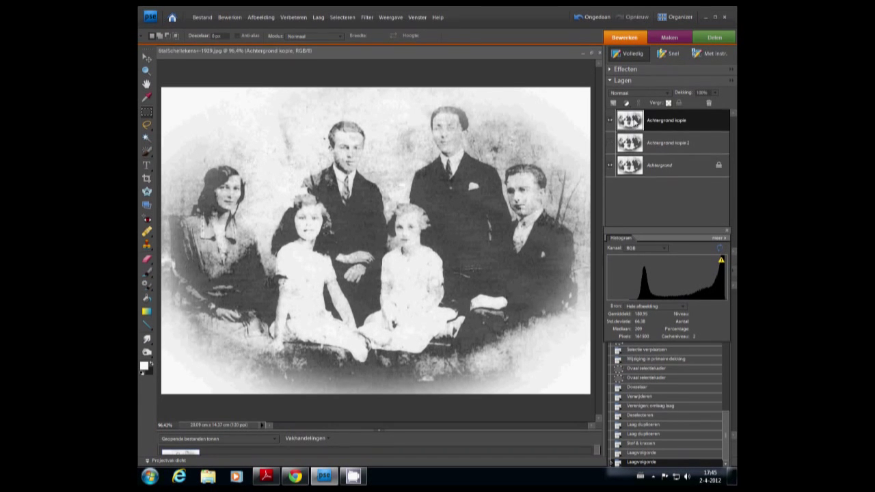
left_click(610, 143)
Erase the Achtergrond kopie layer over the faces of the two standing men and the seated man
left_click(146, 260)
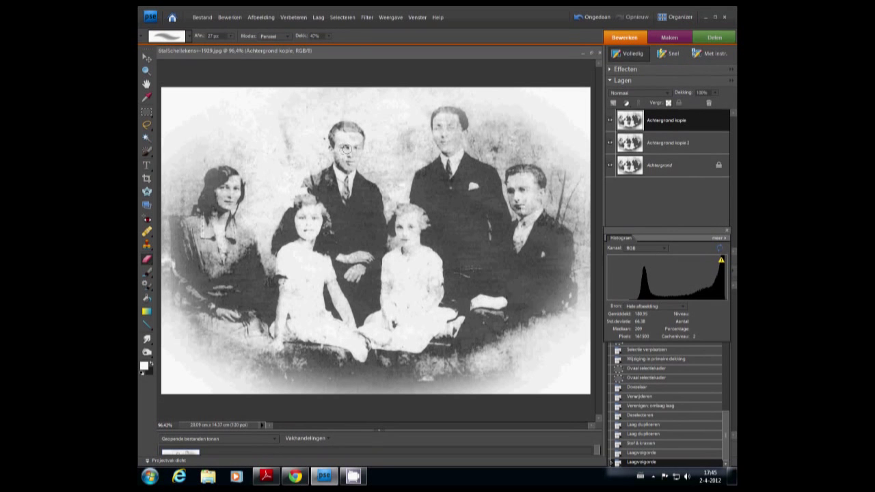
left_click(348, 156)
left_click(348, 156)
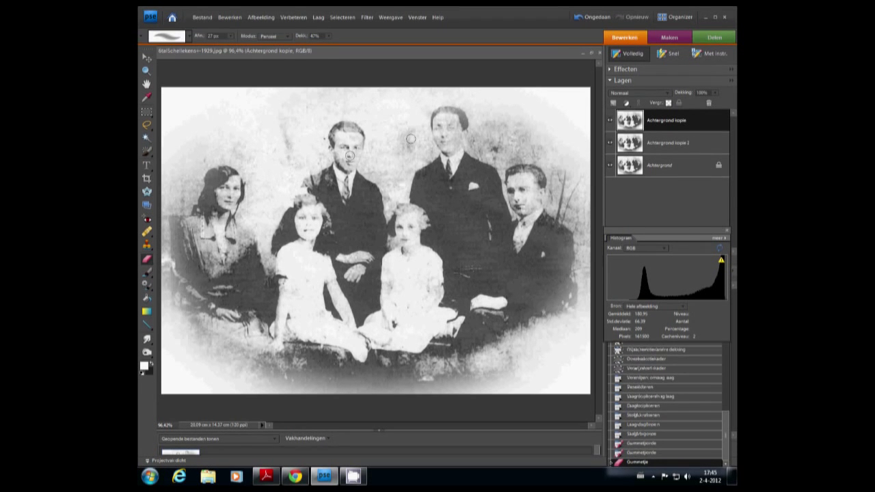
left_click(436, 128)
left_click(434, 127)
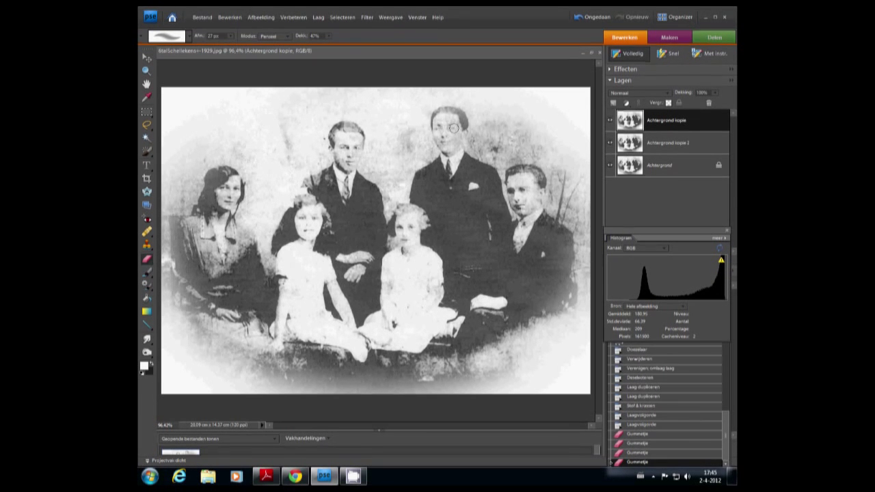
left_click(443, 138)
left_click(525, 189)
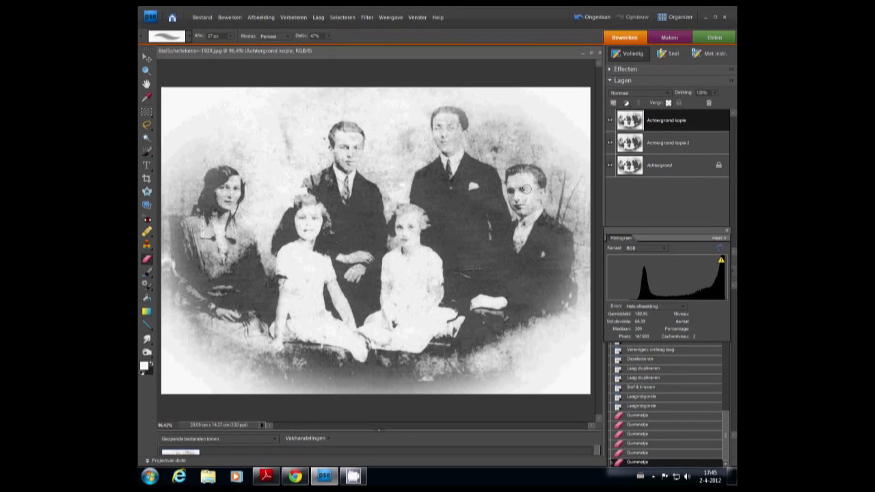
left_click(521, 190)
left_click(524, 190)
Erase the same layer over the suit of the taller man and the faces of the girls and woman, undoing the last stroke
left_click(465, 213)
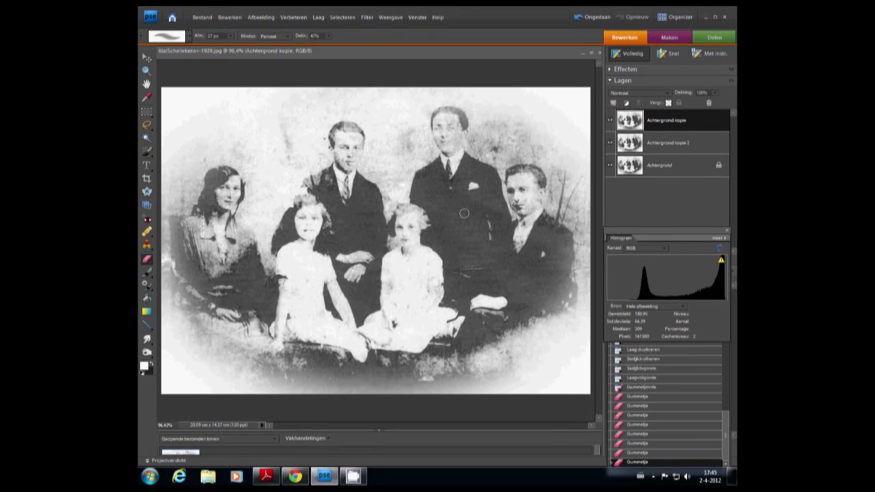
left_click(408, 226)
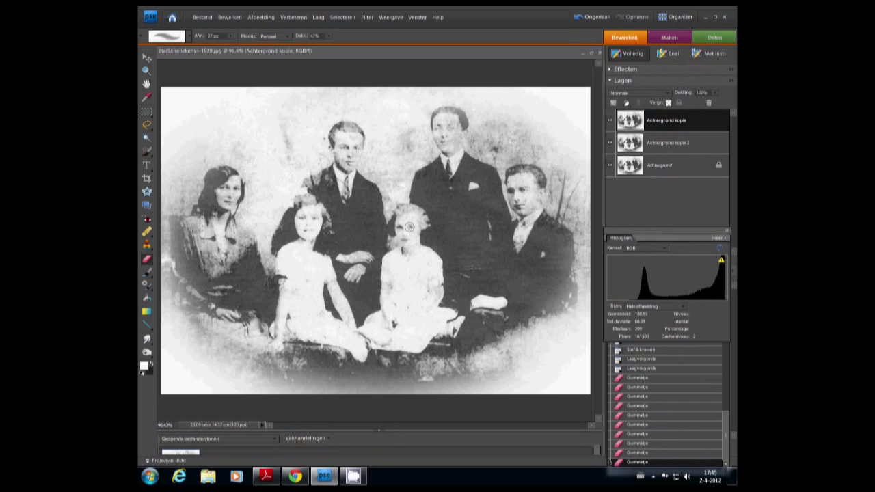
left_click(409, 238)
left_click(306, 219)
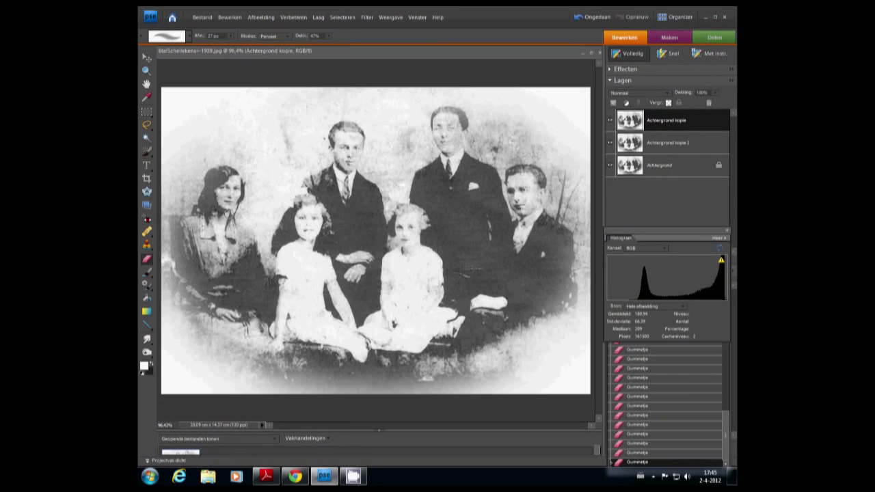
left_click(233, 190)
key("ctrl+z")
Add a new layer on top of the stack and fill it with the white foreground colour
left_click(319, 19)
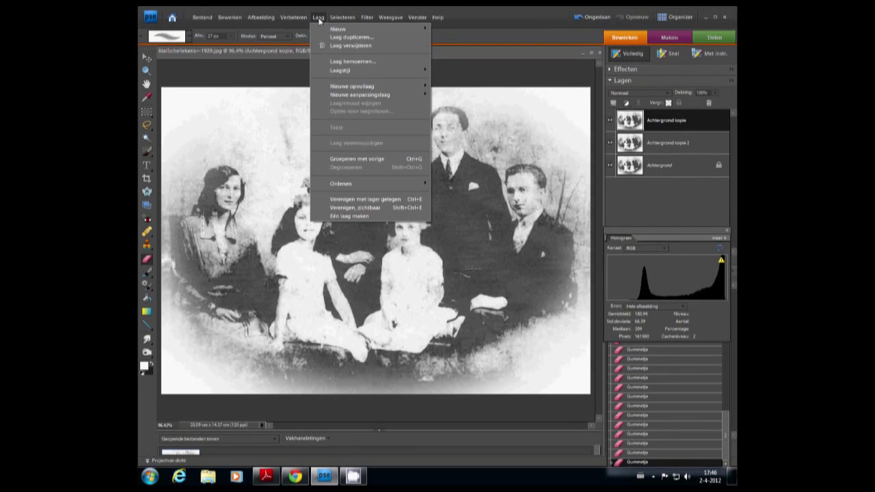
mouse_move(335, 30)
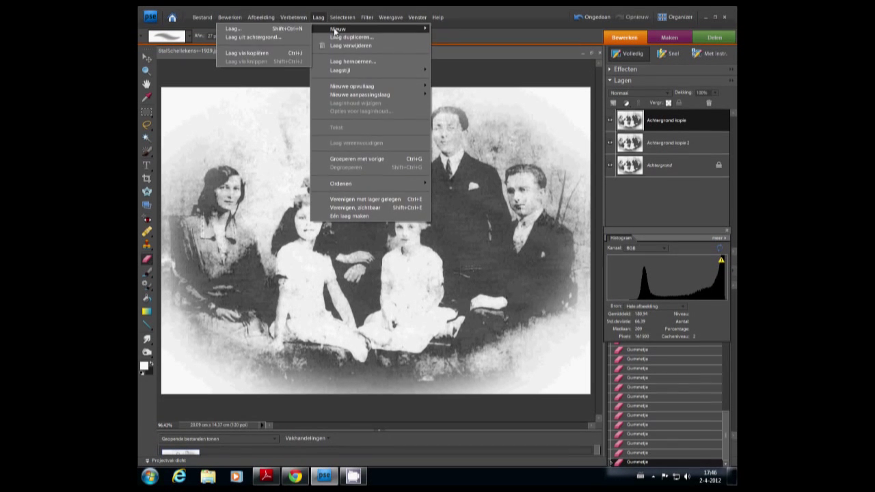
left_click(276, 29)
left_click(536, 162)
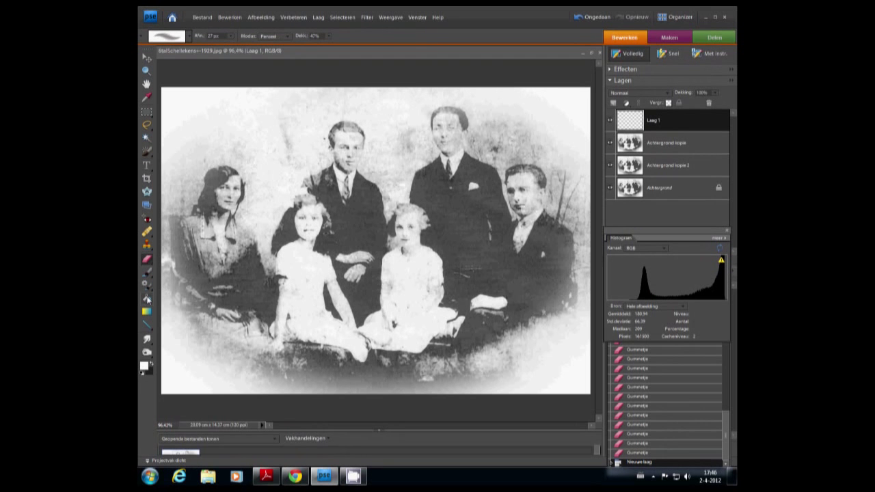
left_click(147, 298)
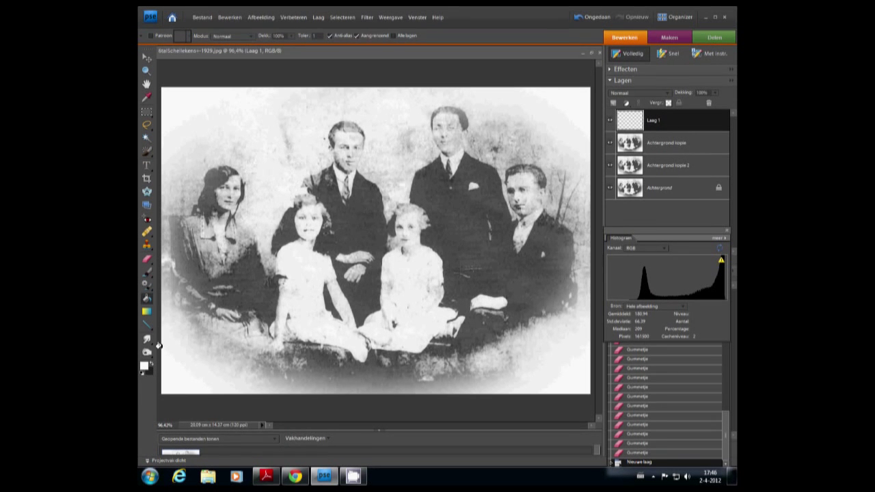
left_click(231, 270)
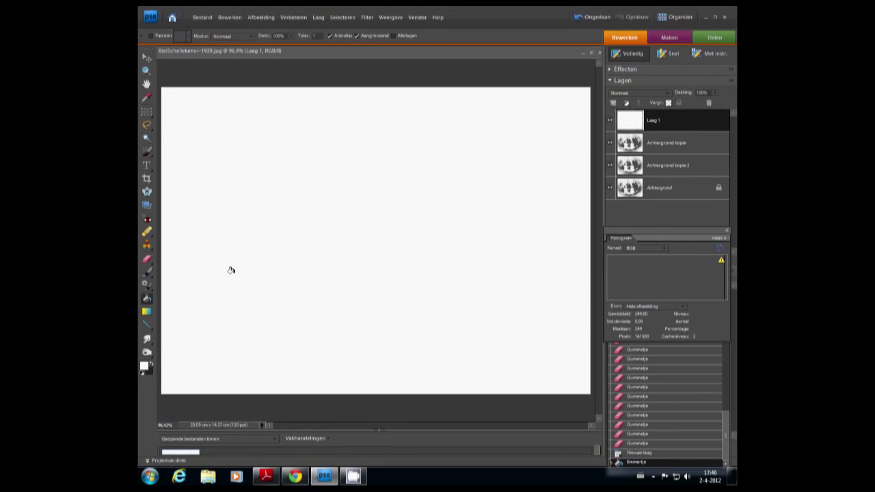
Draw a large oval selection across nearly the full canvas width and centre it vertically on the white layer
left_click_drag(147, 111, 587, 387)
left_click(170, 128)
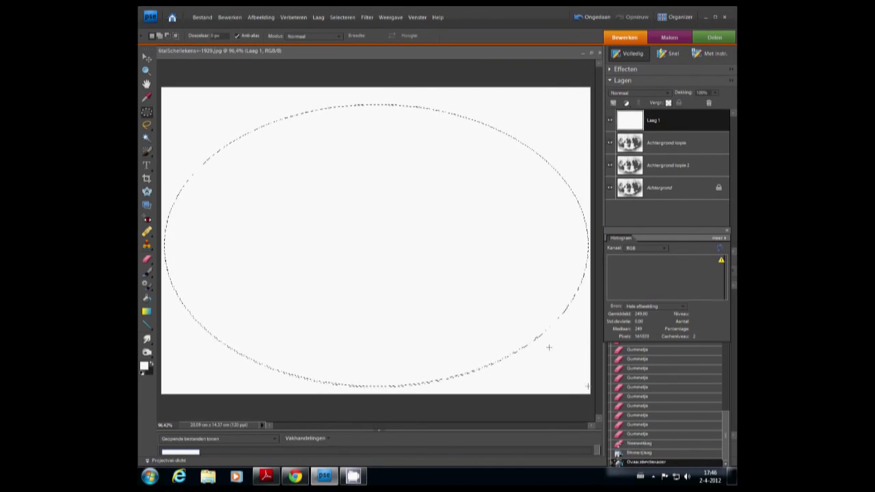
left_click_drag(436, 258, 426, 248)
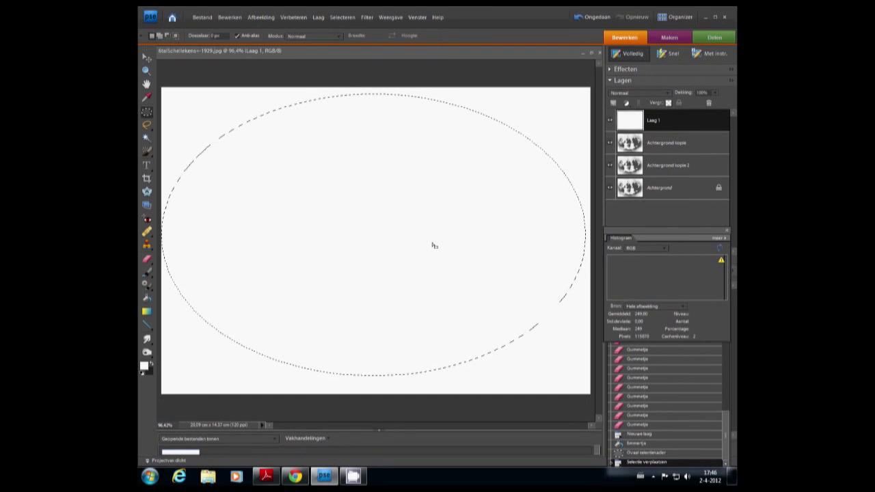
Feather the oval selection by 3 pixels, delete the white fill inside it and deselect
left_click(339, 18)
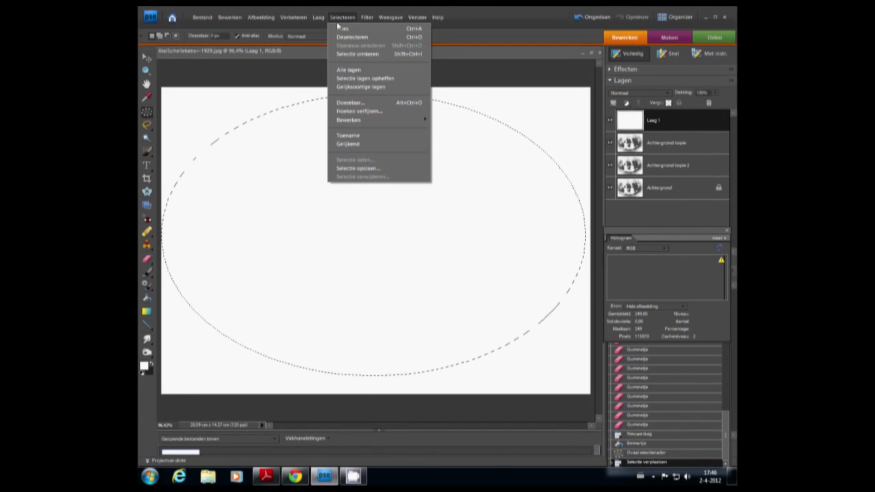
left_click(360, 103)
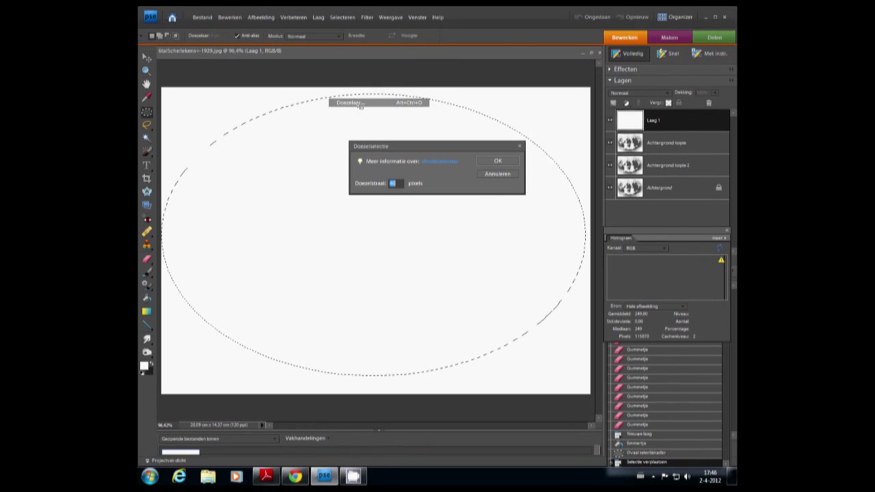
type("3")
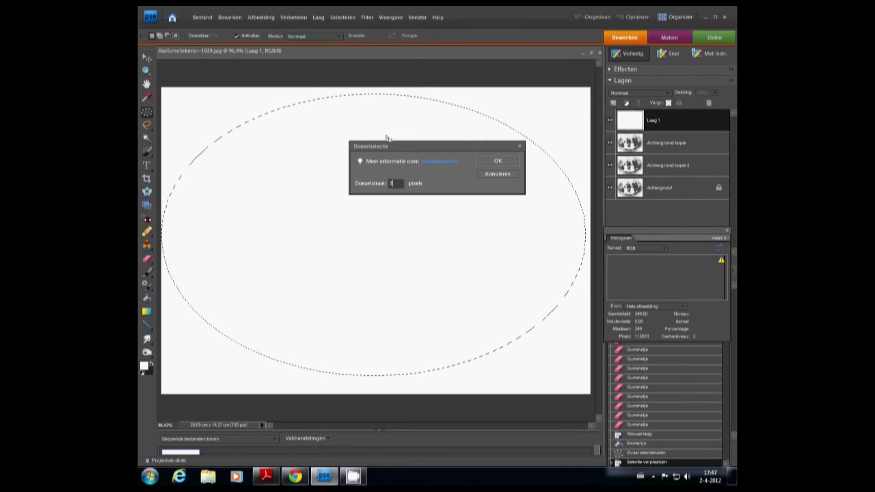
left_click(494, 160)
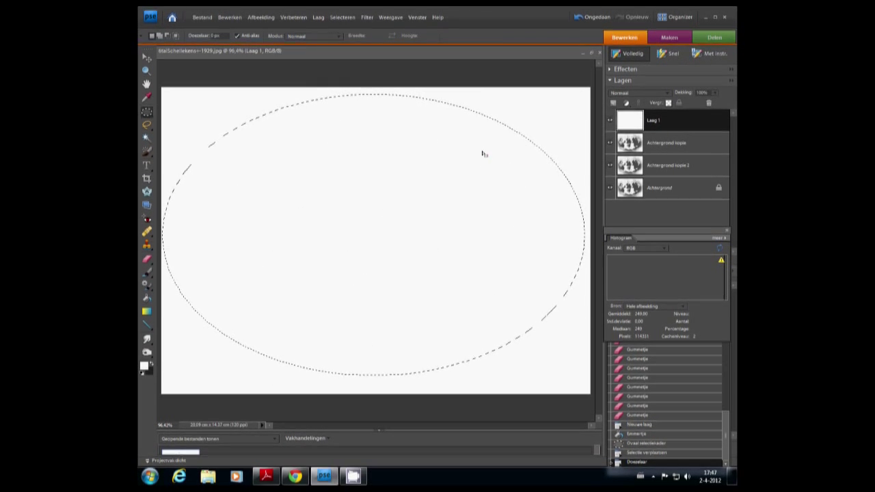
key("Delete")
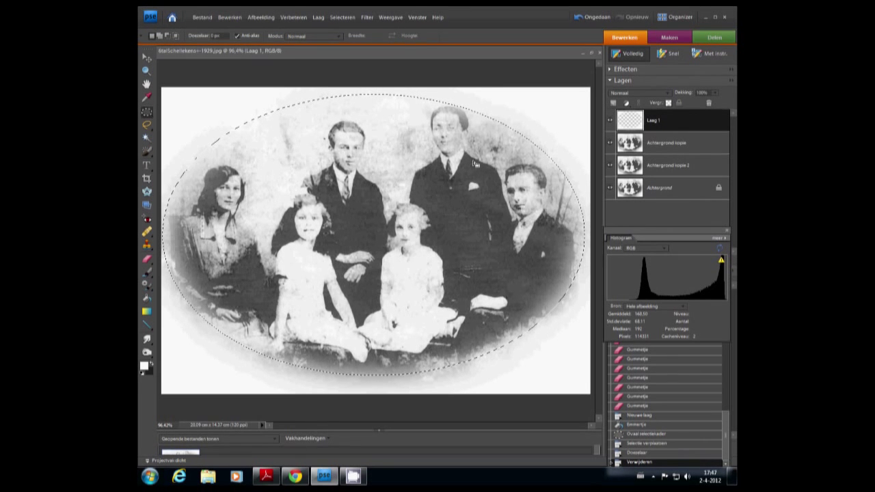
left_click(148, 113)
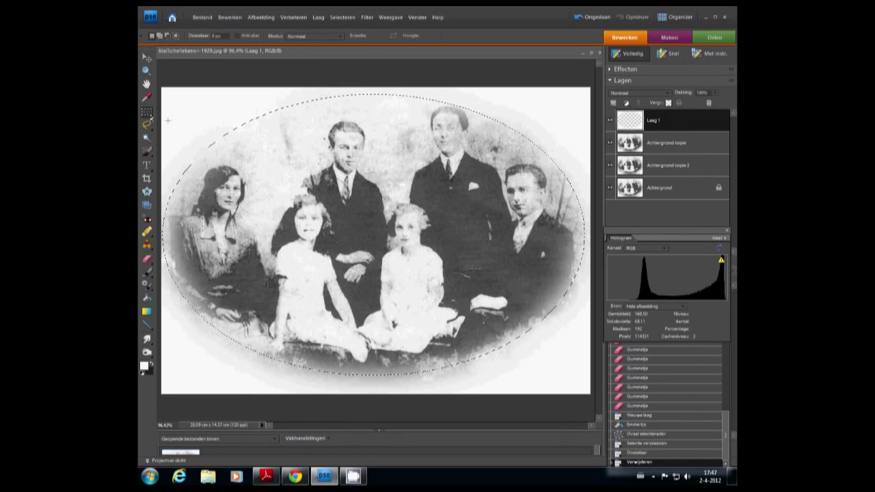
left_click(180, 108)
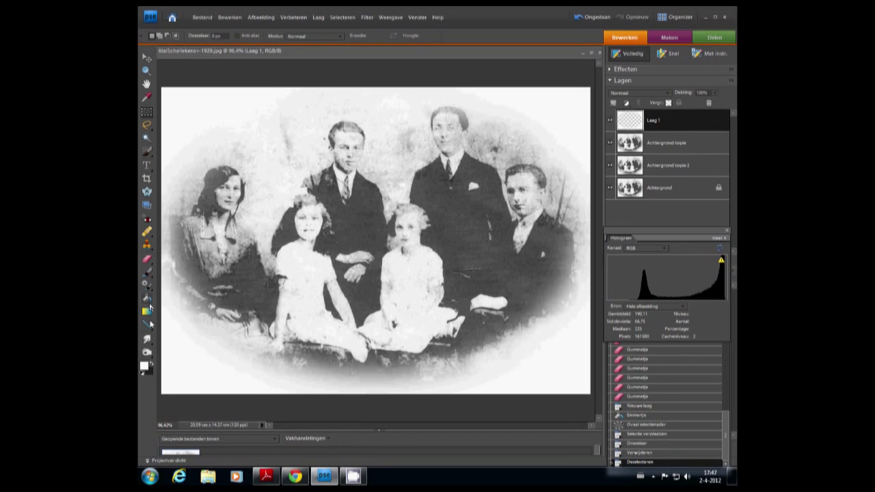
Switch to the Burn tool and apply a stroke over the taller standing man's face on Laag 1
left_click(147, 352)
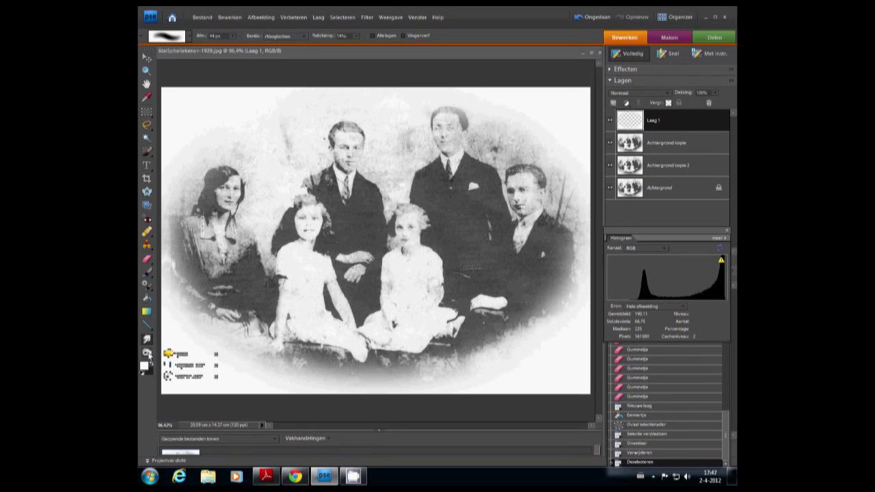
left_click(177, 377)
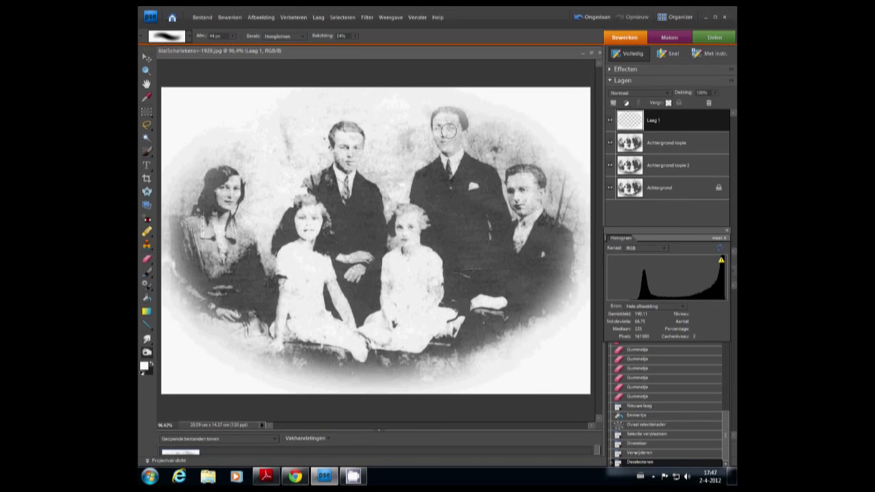
mouse_move(448, 129)
left_mouse_down()
mouse_move(448, 144)
mouse_move(452, 132)
left_mouse_up()
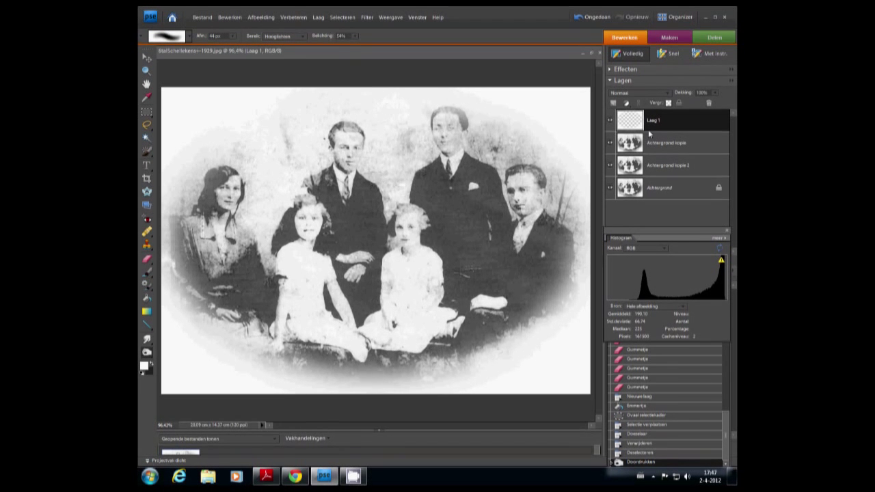
Merge Laag 1 and both copy layers down into the Achtergrond layer
key("ctrl+e")
key("ctrl+e")
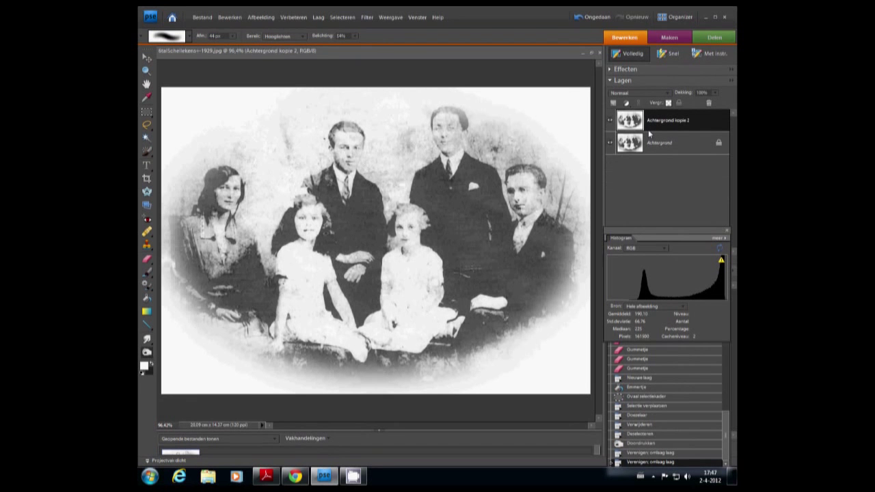
key("ctrl+e")
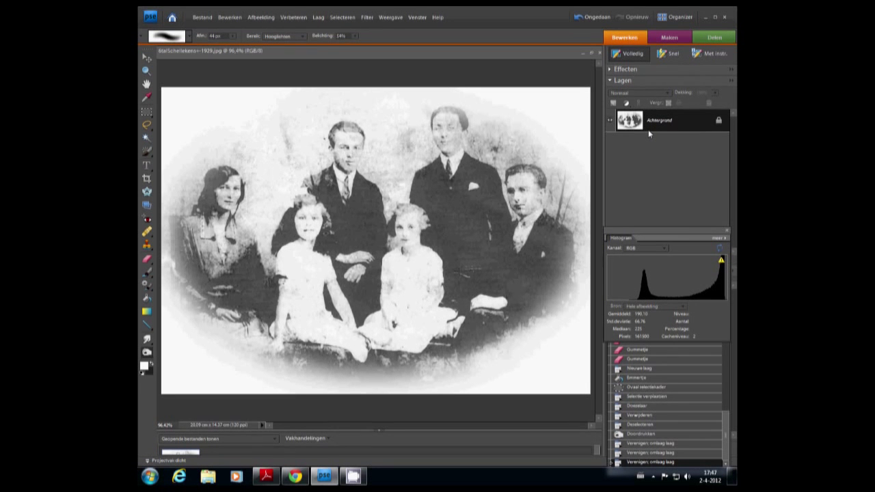
Try burning the taller standing man's face on the merged layer, and revert to the state before that stroke
left_click(446, 125)
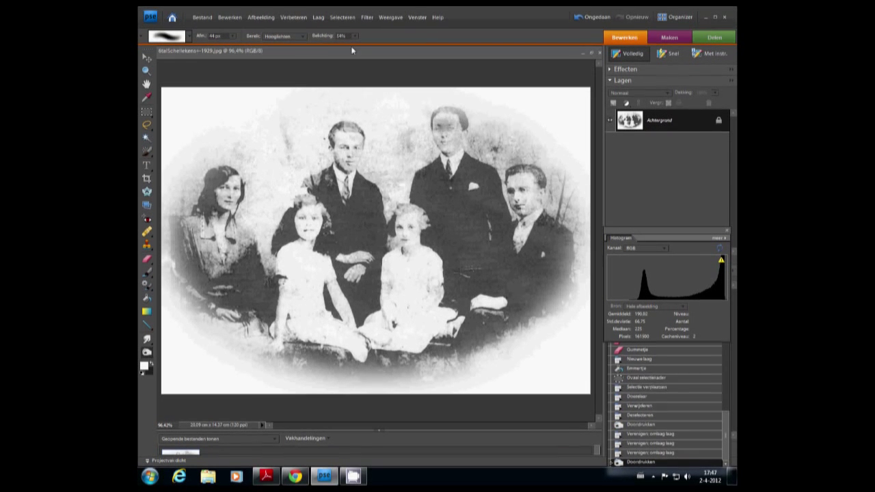
left_click(299, 36)
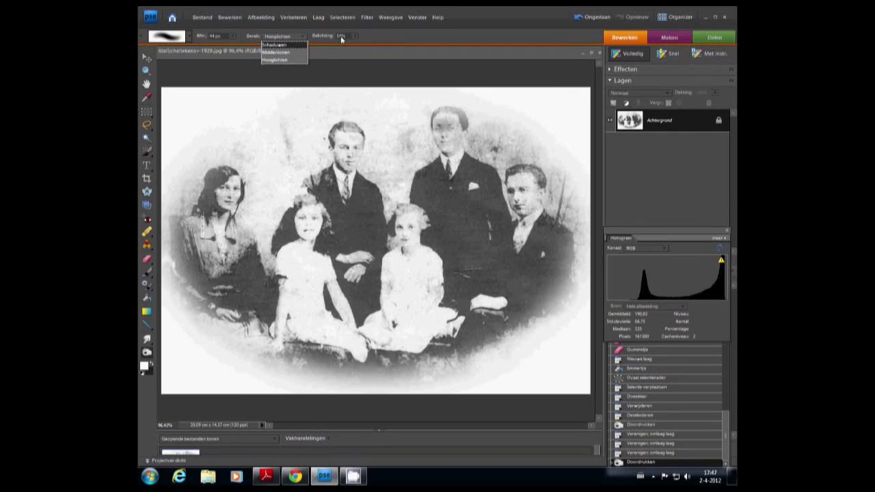
left_click(644, 453)
left_click(643, 453)
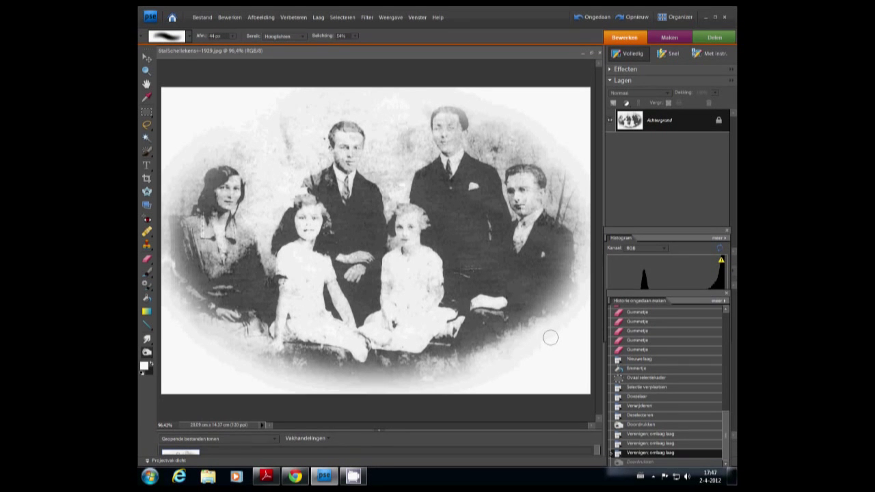
Set the Burn exposure to 10% and darken the faces of the three men and the girl in front of them
left_click_drag(333, 38, 338, 46)
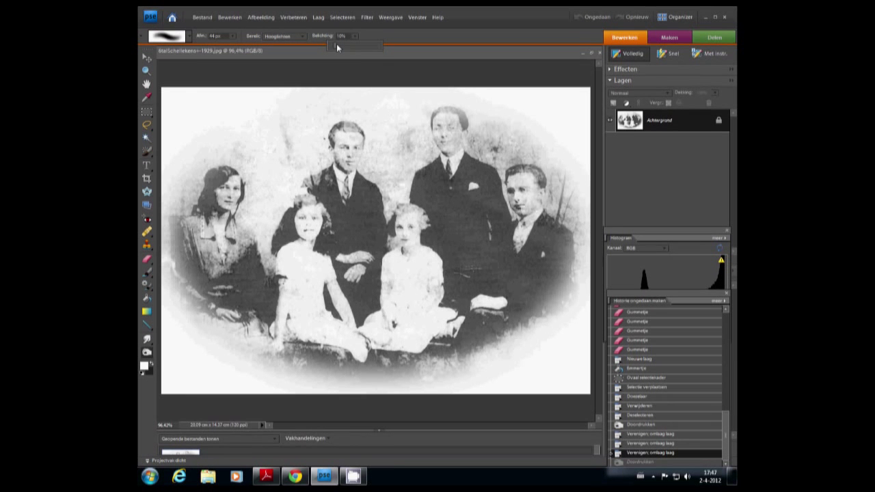
left_click_drag(441, 126, 445, 130)
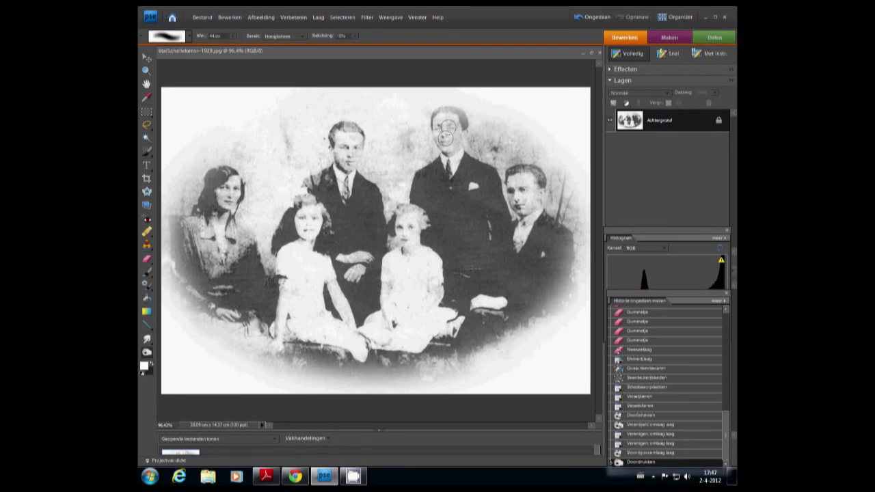
left_click(448, 134)
left_click(447, 139)
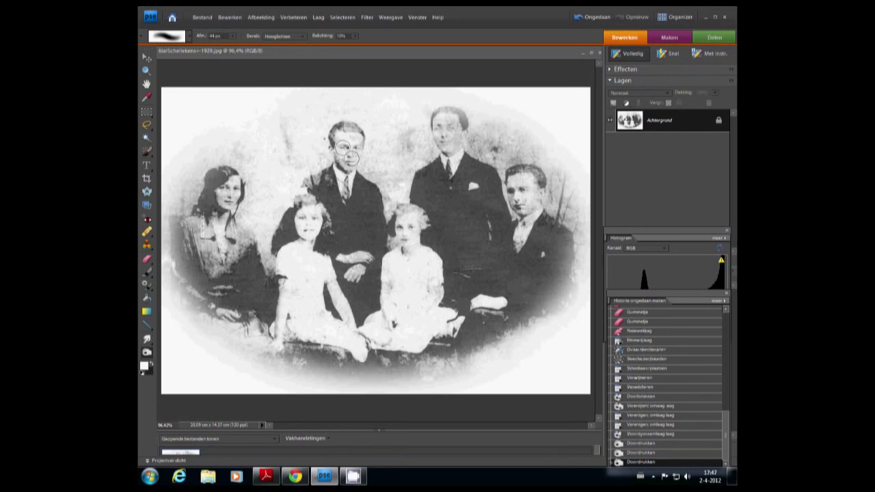
left_click_drag(350, 157, 351, 162)
left_click(351, 162)
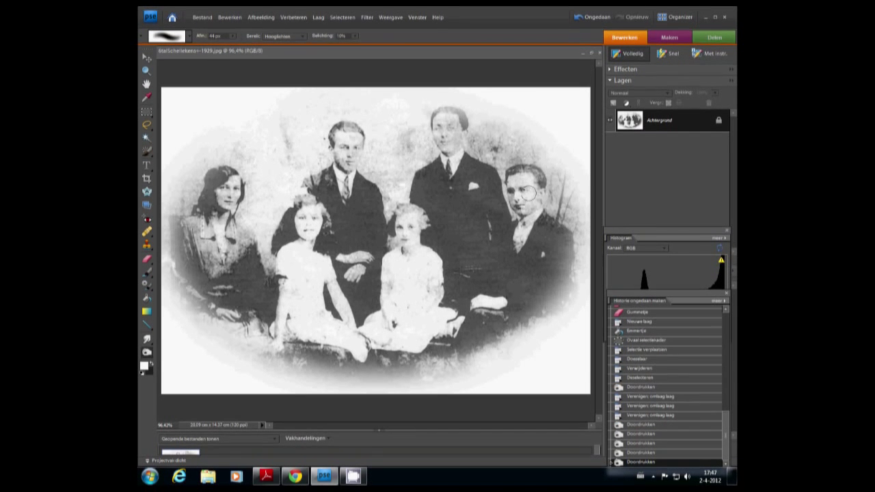
left_click(523, 191)
left_click(522, 223)
left_click(326, 228)
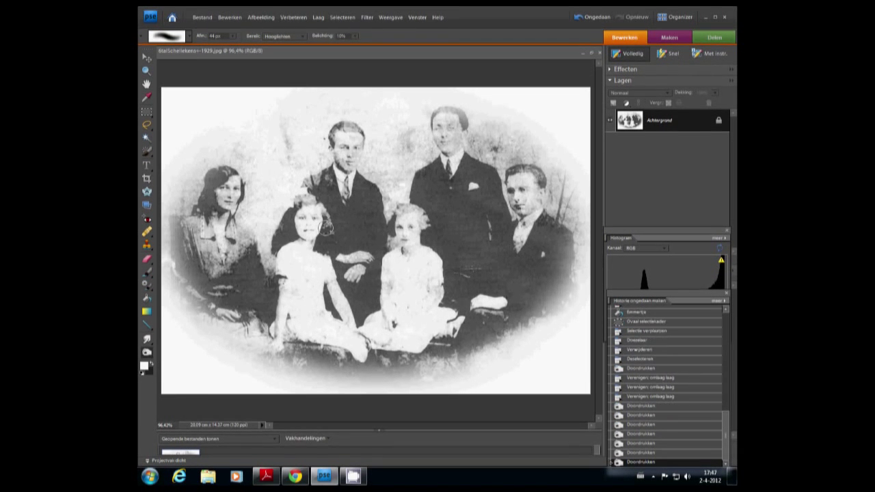
Make black the foreground colour, set the brush size to 42 px and paint over the standing men's dark suits
left_click(147, 273)
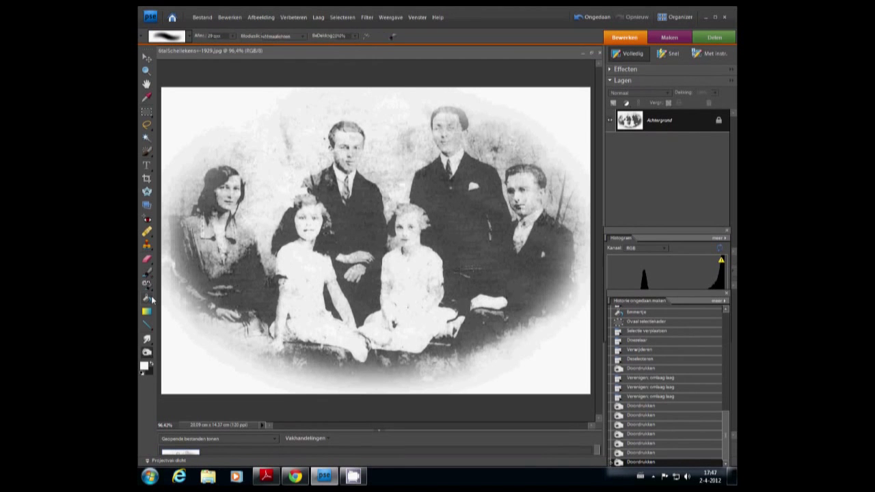
left_click(151, 363)
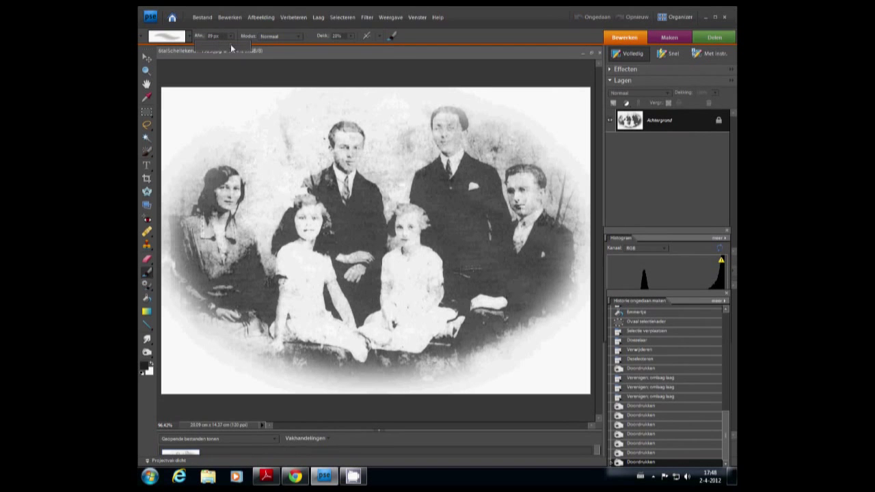
left_click_drag(231, 48, 217, 47)
left_click_drag(308, 186, 436, 194)
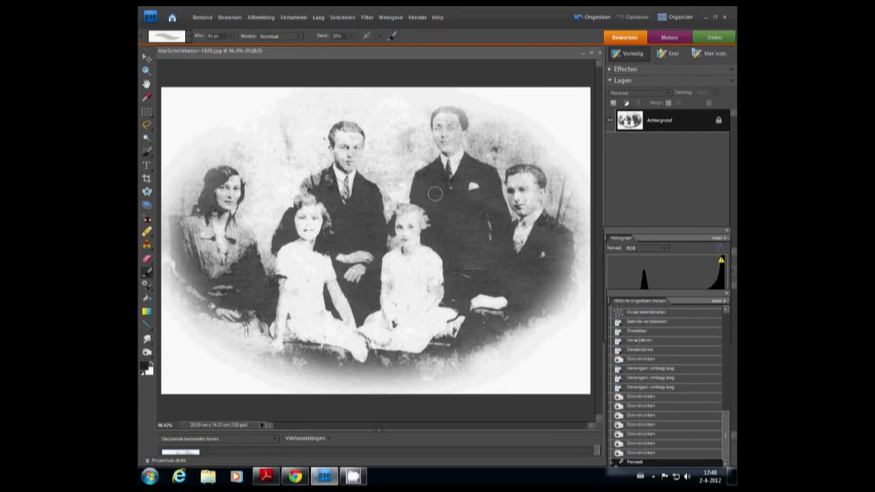